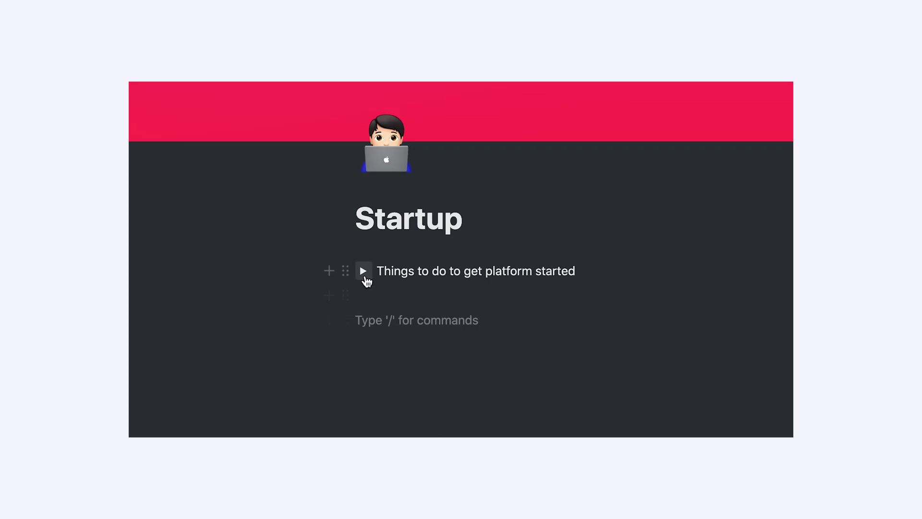
Expand the 'Things to do to get platform started' toggle to show its two to-dos
click(364, 271)
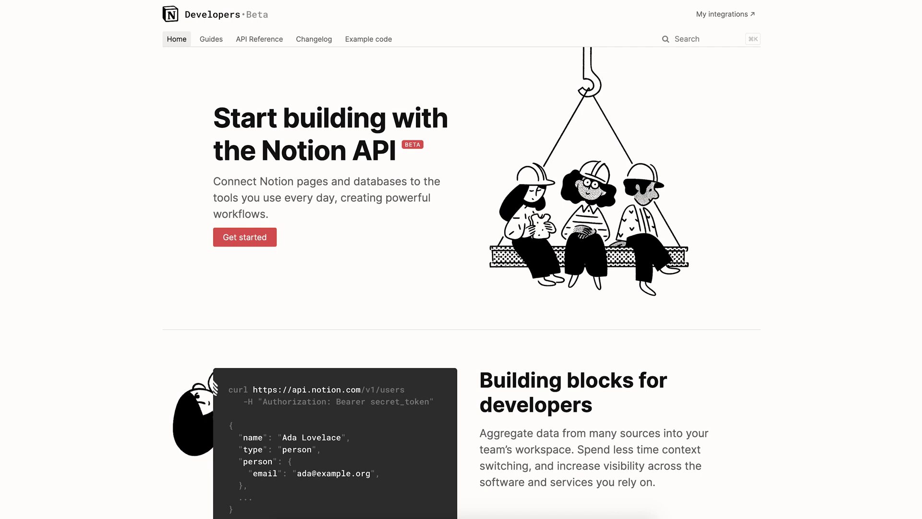
Scroll down the Notion Developers homepage past the API reference cards to What's new
scroll(461, 259, down, 5)
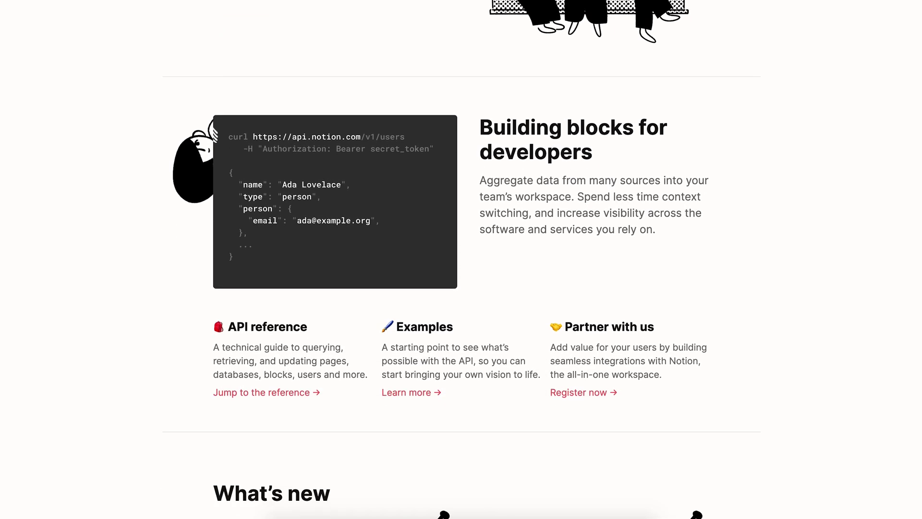
scroll(461, 260, down, 8)
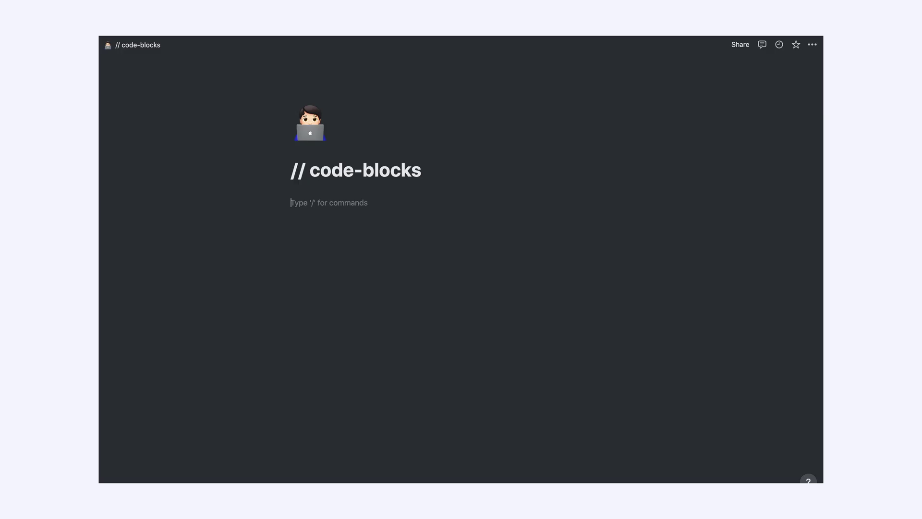
Add a code block containing console.log("Hello World") to the code-blocks page
text(/cod)
key(Return)
text(consol)
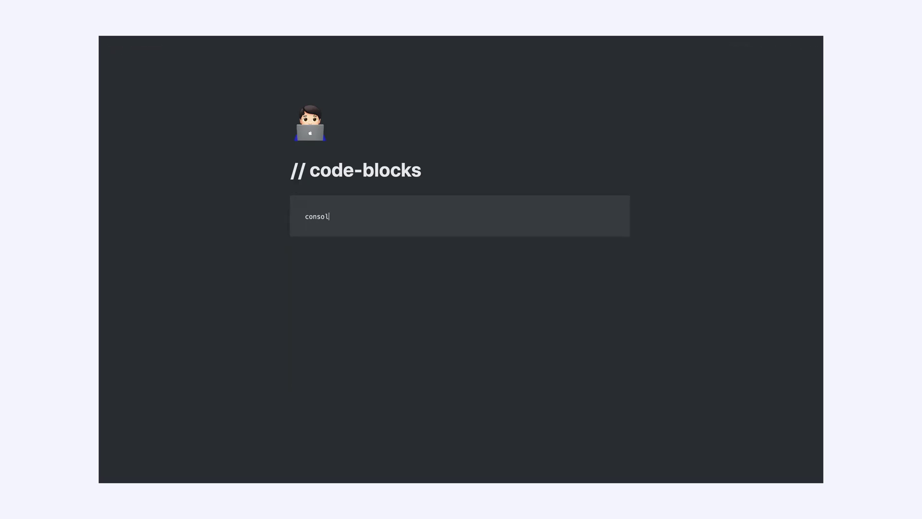
text(e.log("Hello World");)
Embed the copied CodePen pen link in a new block below the code
click(300, 244)
text(/)
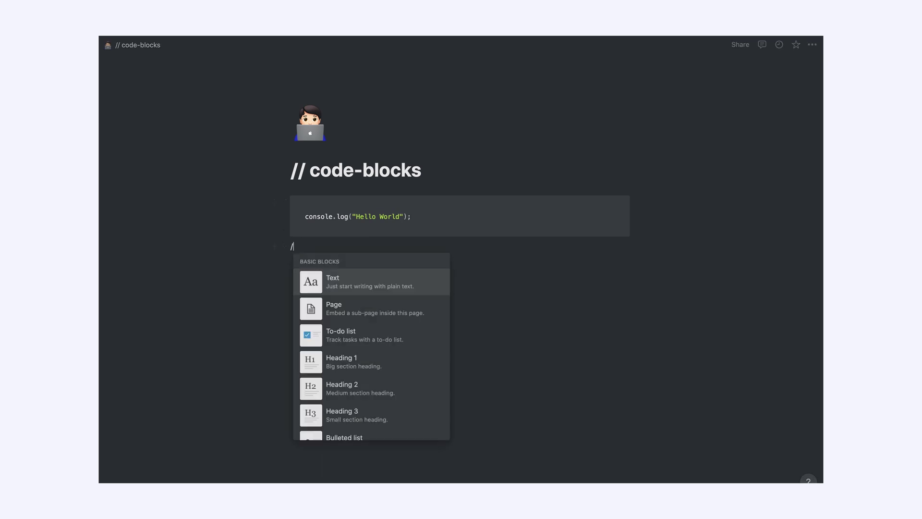
text(codepen)
key(Return)
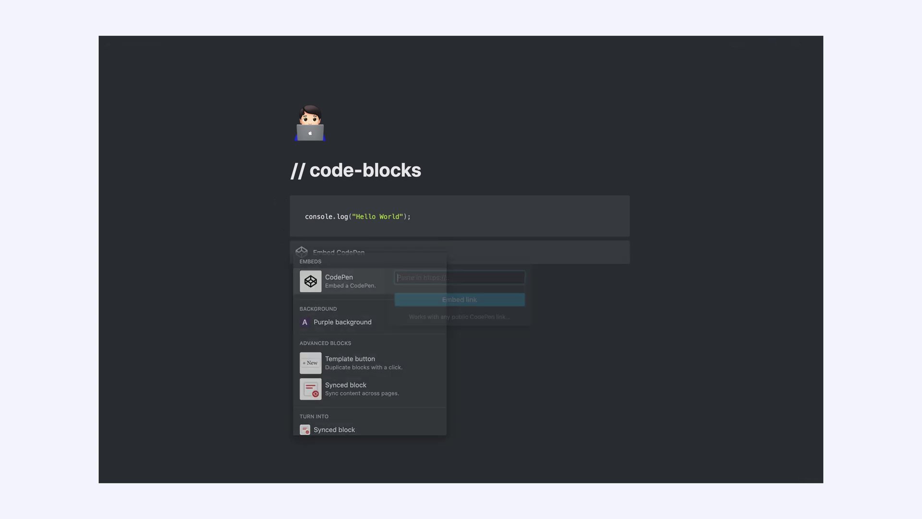
key(super+v)
click(488, 300)
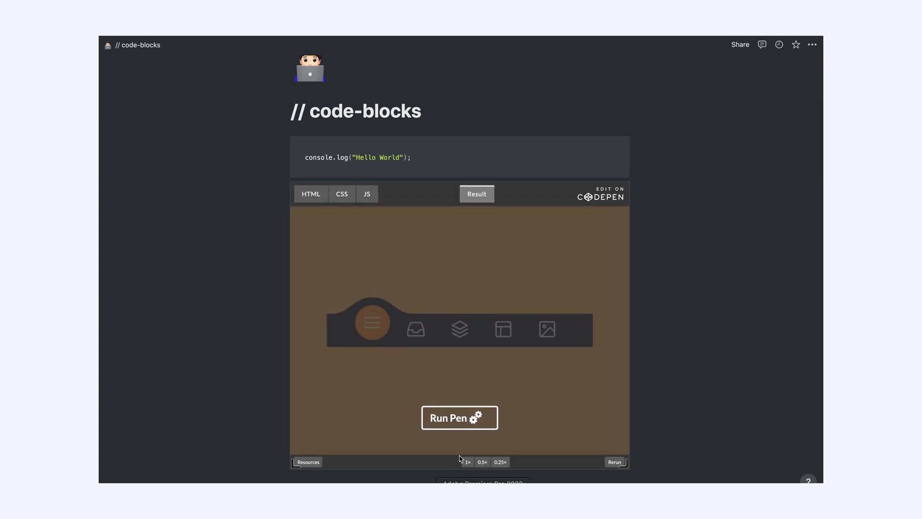
Run the embedded pen and move its nav highlight across inbox, layers and layout
click(467, 424)
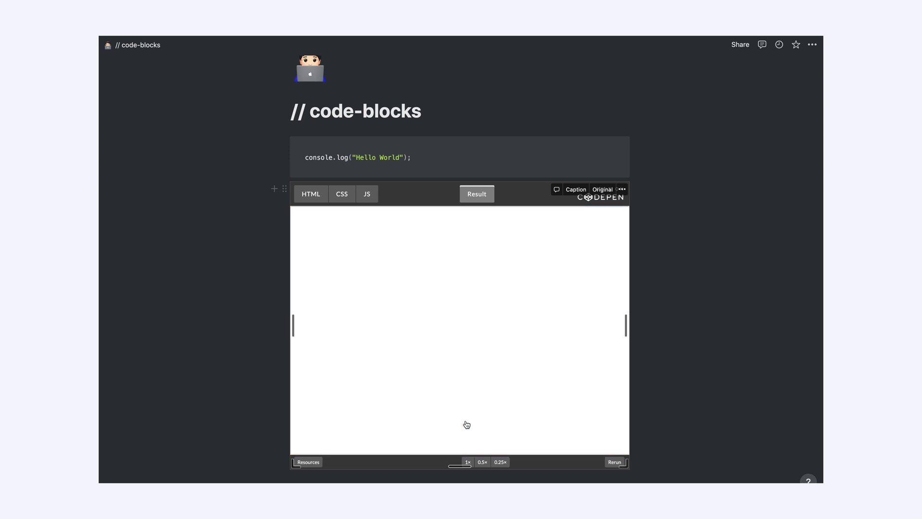
click(426, 327)
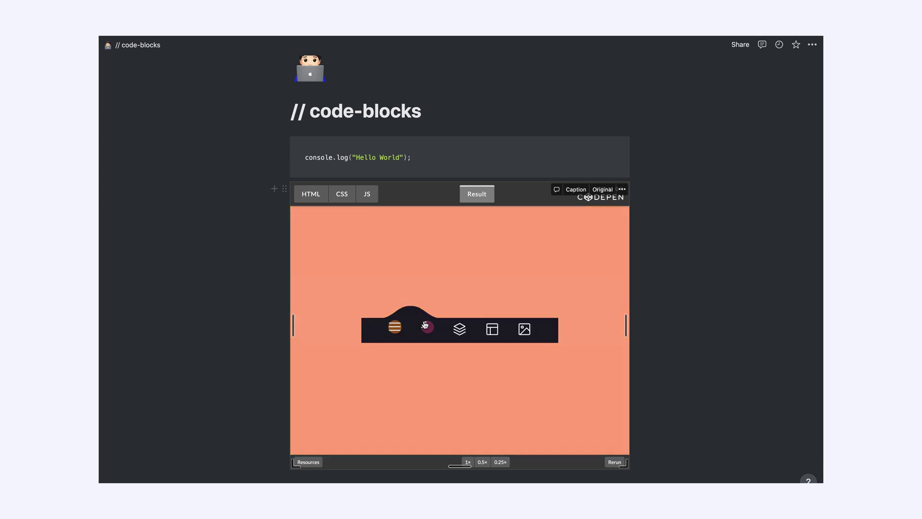
click(460, 328)
click(493, 331)
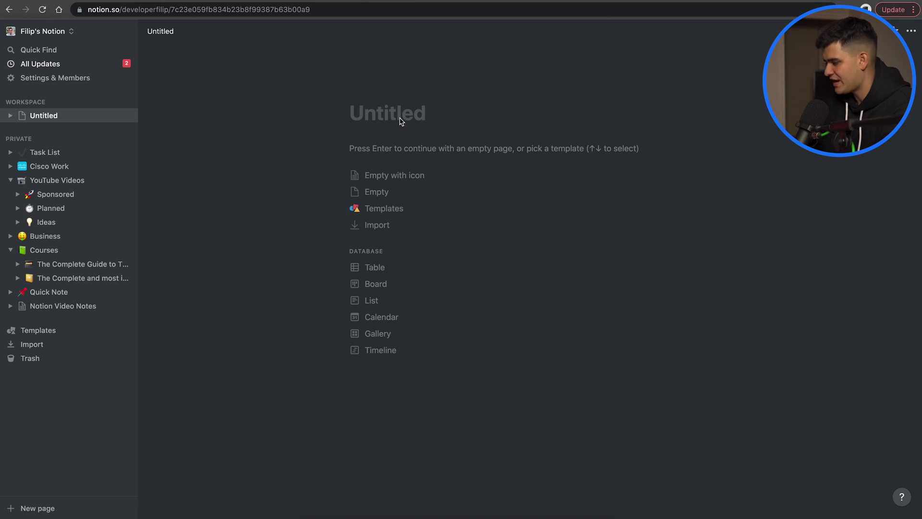
Title the page 'Web Development' and set the spider web emoji as its icon
click(399, 118)
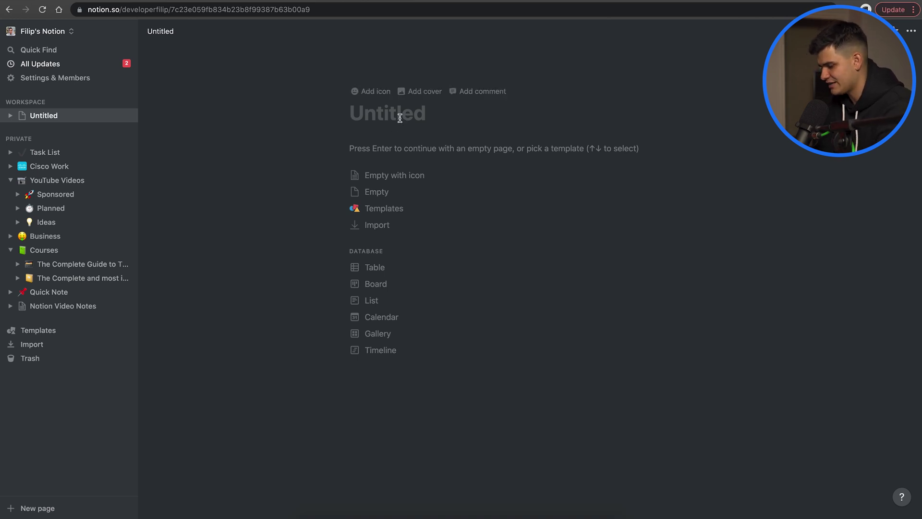
text(Web Deve)
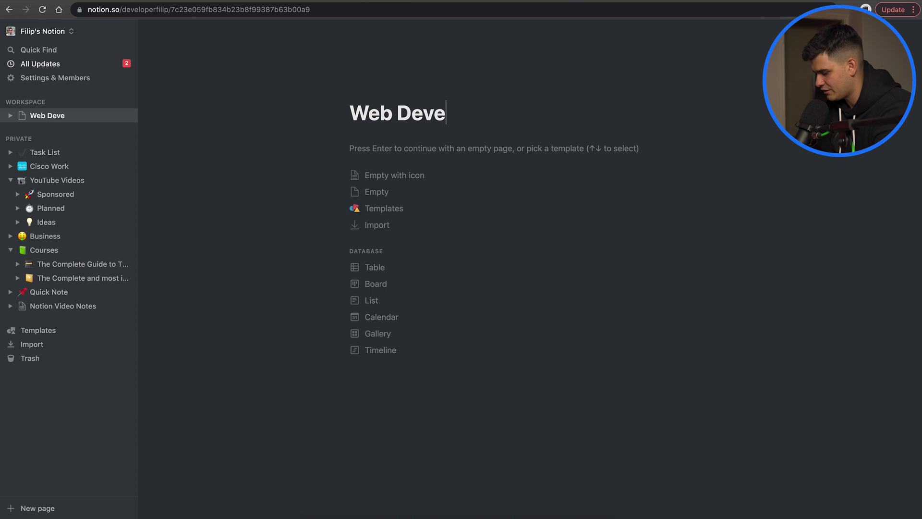
text(lopment)
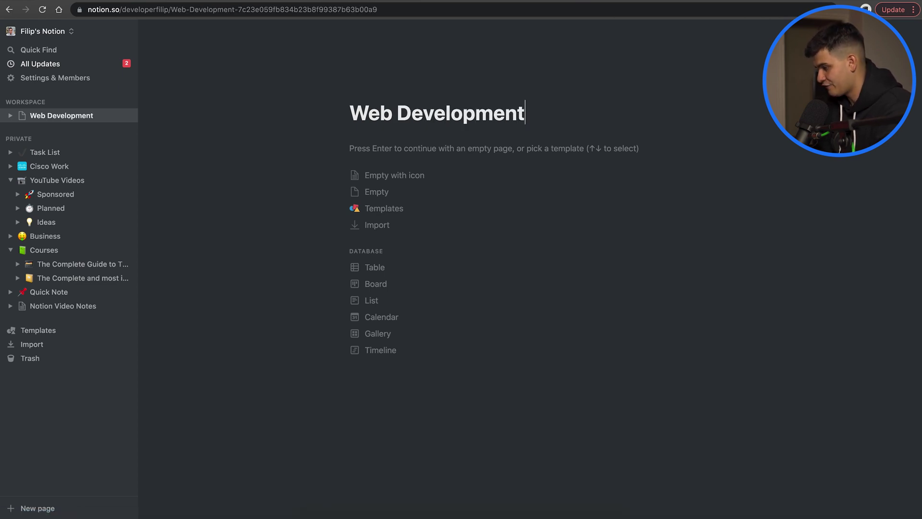
mouse_move(364, 91)
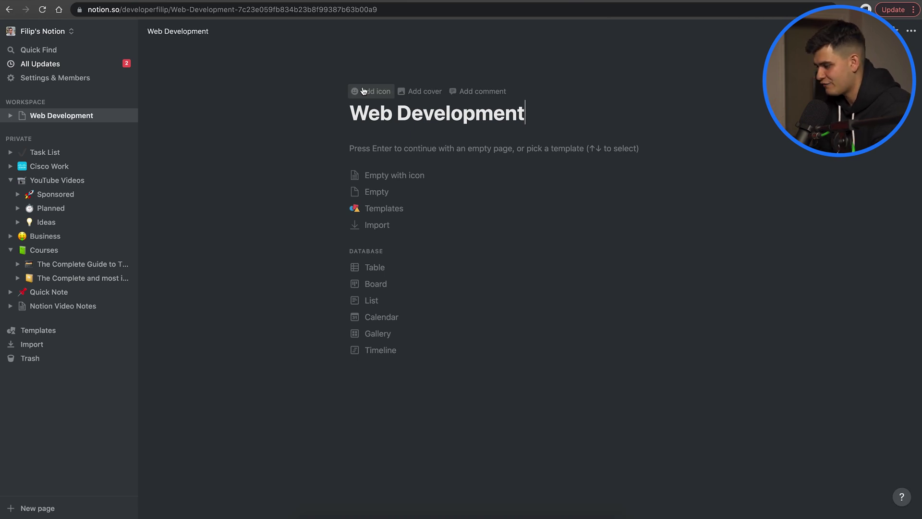
click(363, 90)
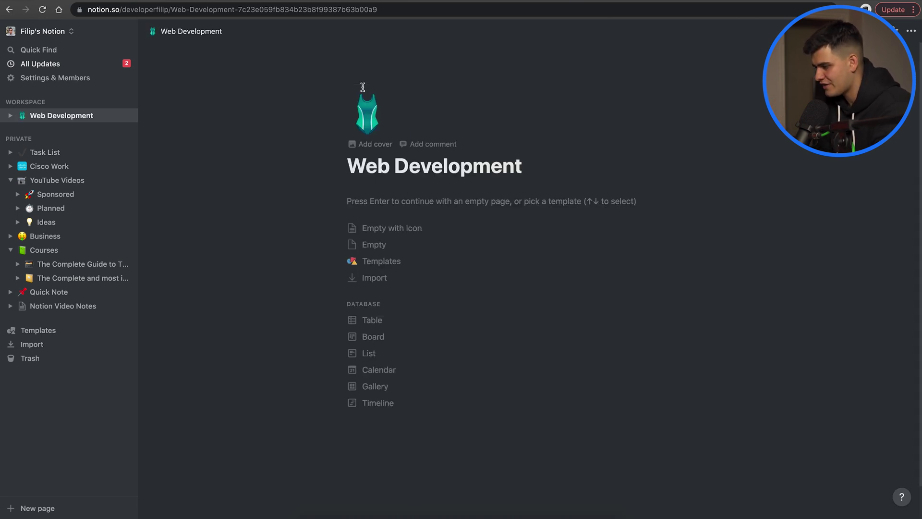
click(369, 116)
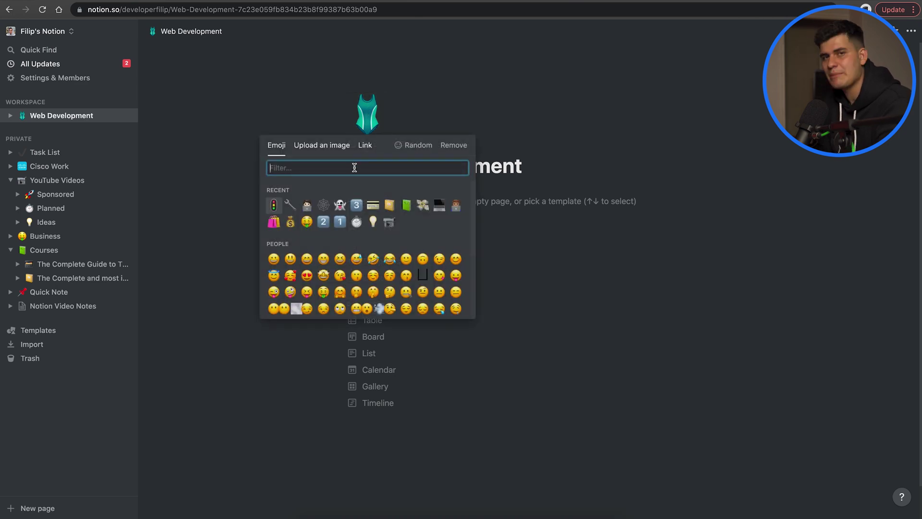
text(web)
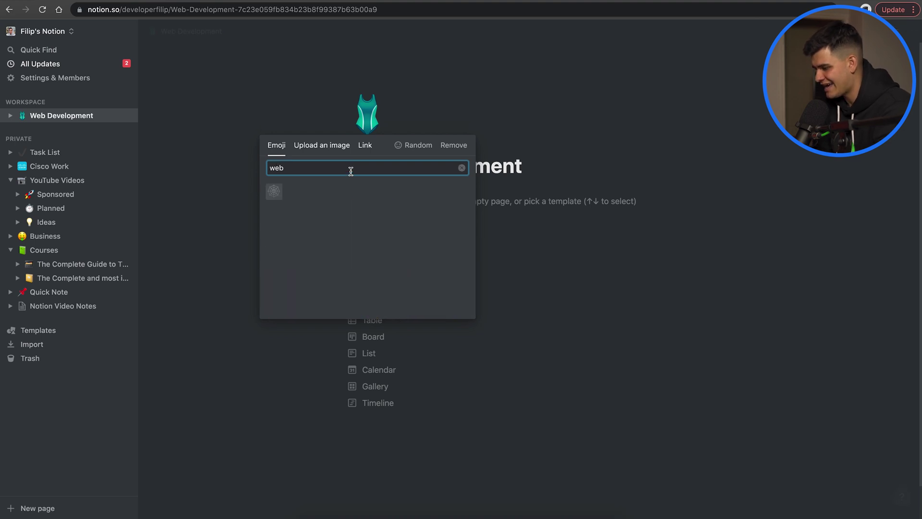
click(274, 191)
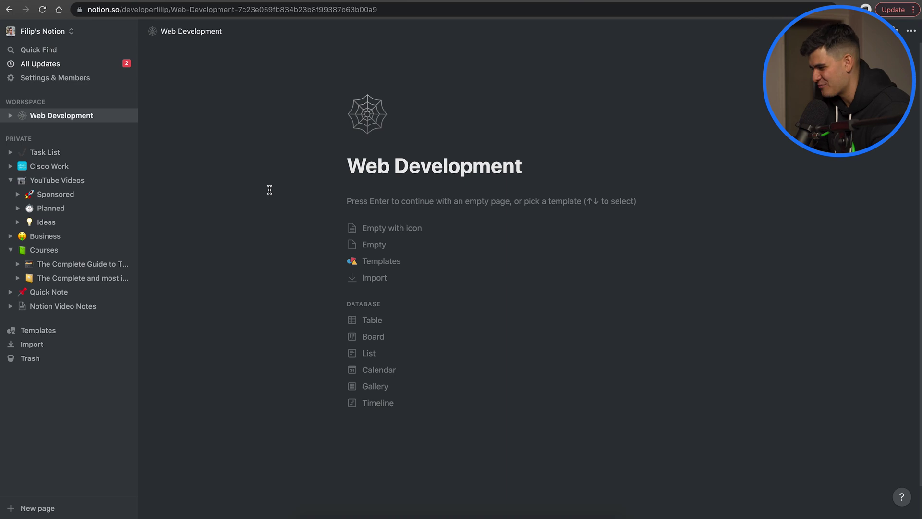
mouse_move(333, 175)
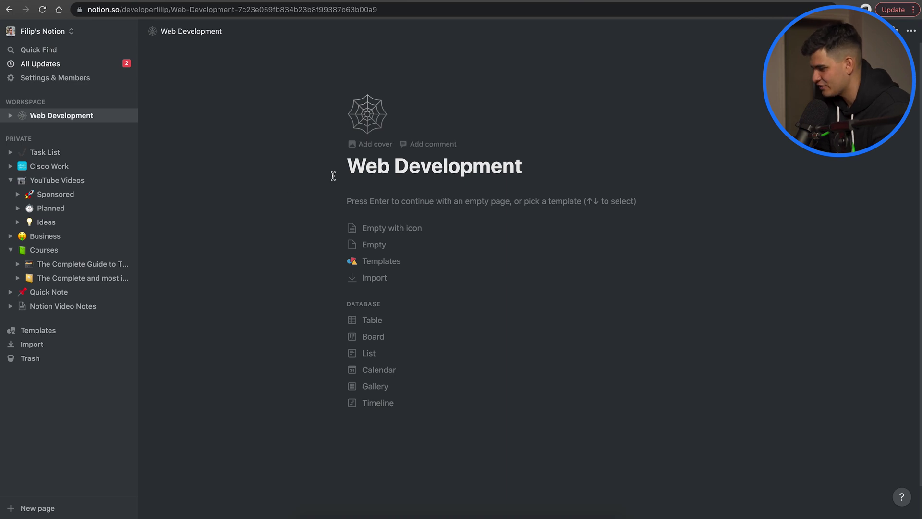
Set an Unsplash 'coding' code-screenshot photo as cover and start the page blank
click(385, 152)
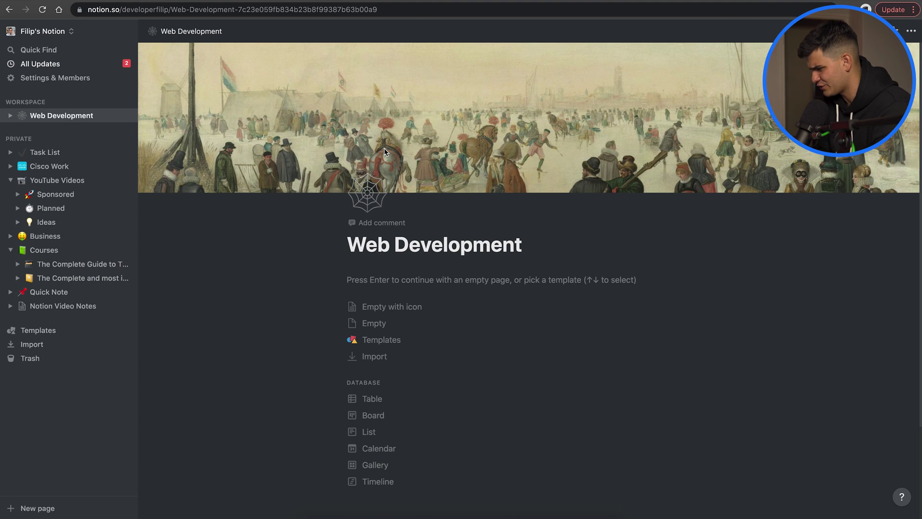
click(644, 180)
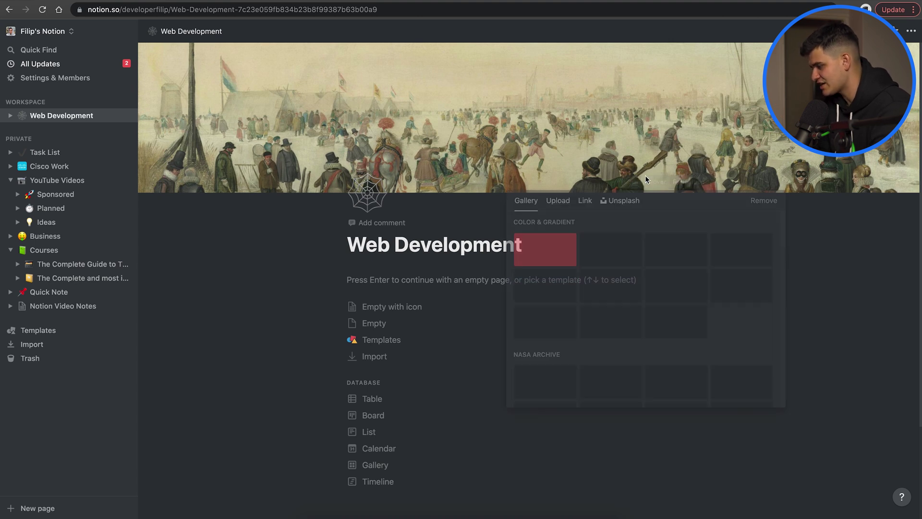
scroll(614, 353, down, 10)
scroll(617, 357, up, 15)
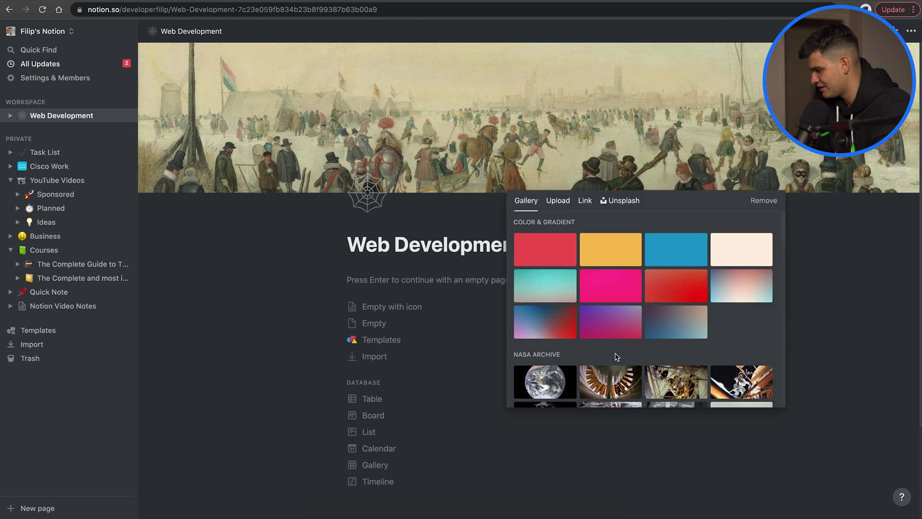
click(621, 200)
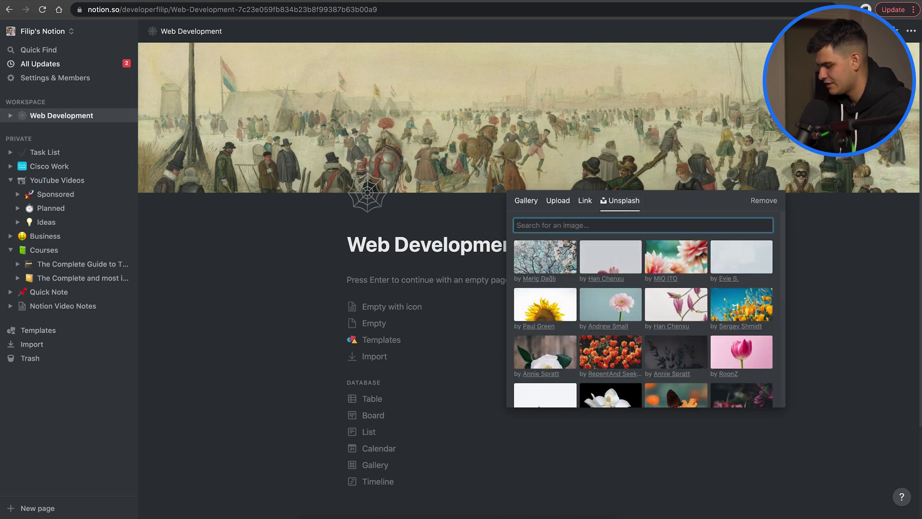
text(coding)
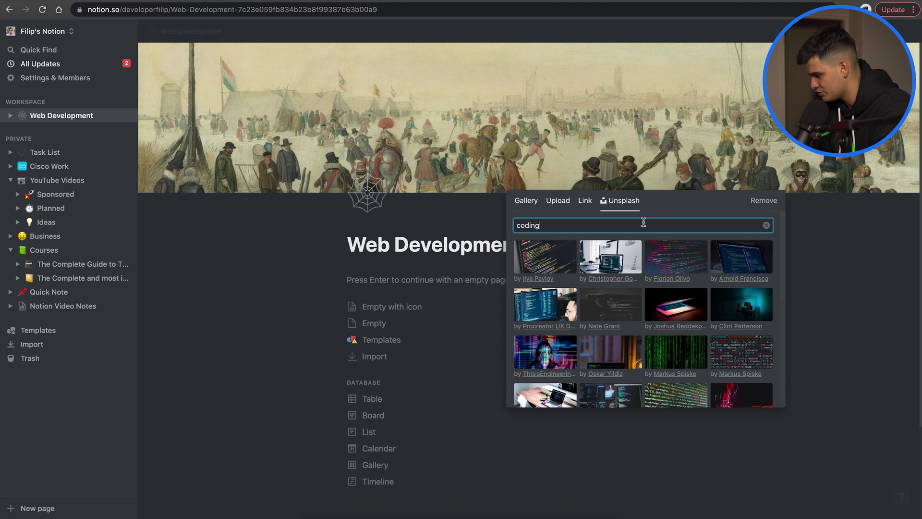
click(680, 256)
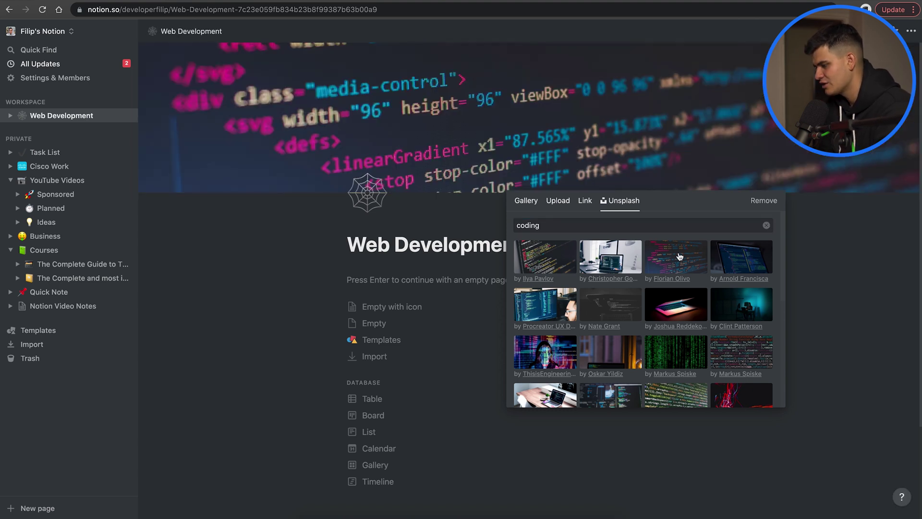
click(473, 359)
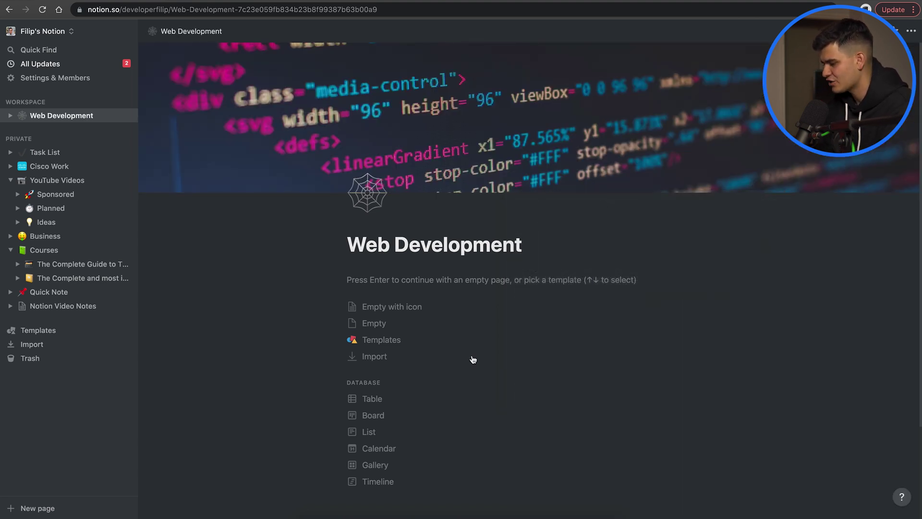
click(435, 279)
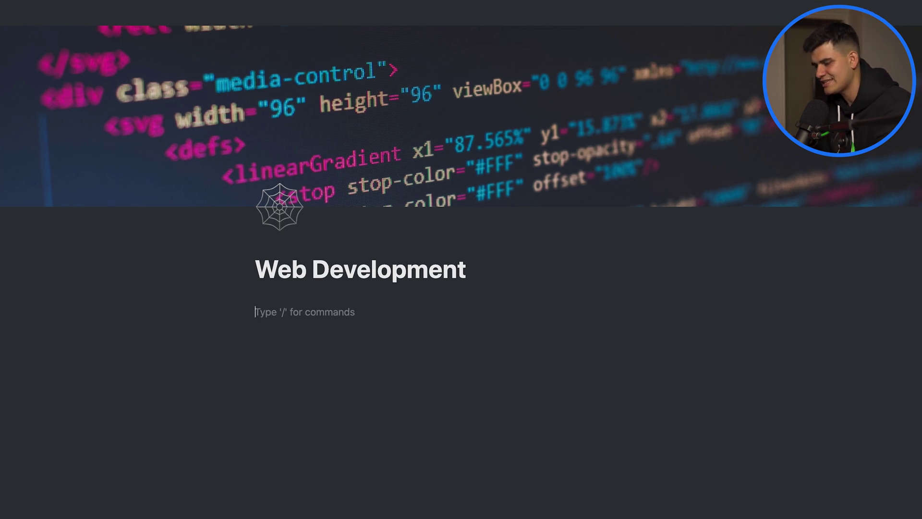
Write 'Frontend' and 'Backend' on two separate lines below the title
text(Front)
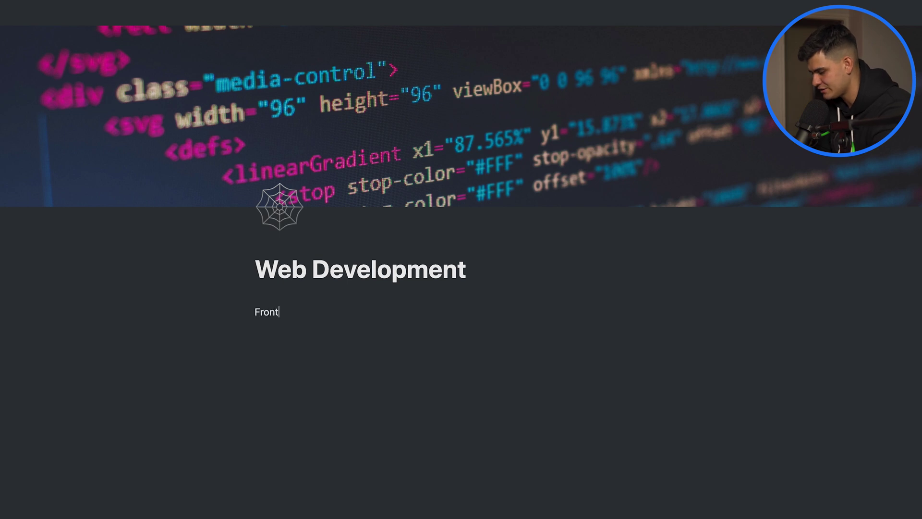
text(end)
key(Return)
text(Back)
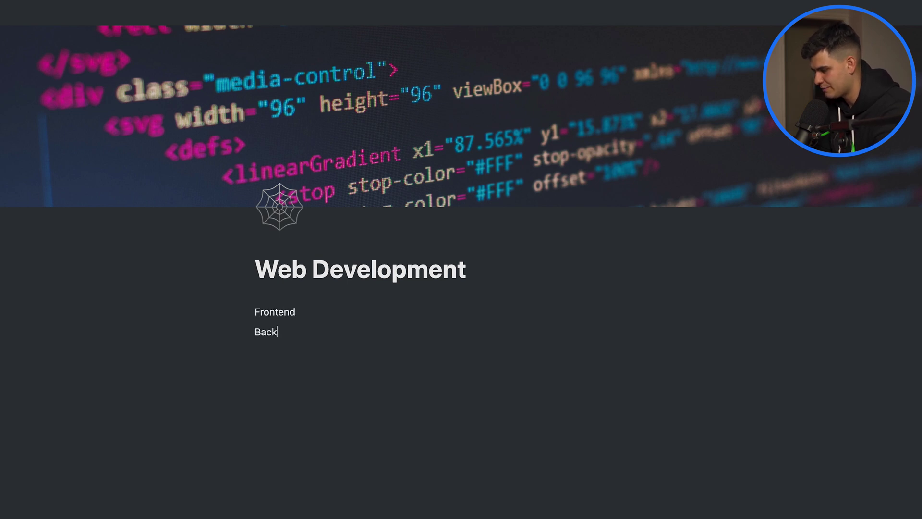
text(end)
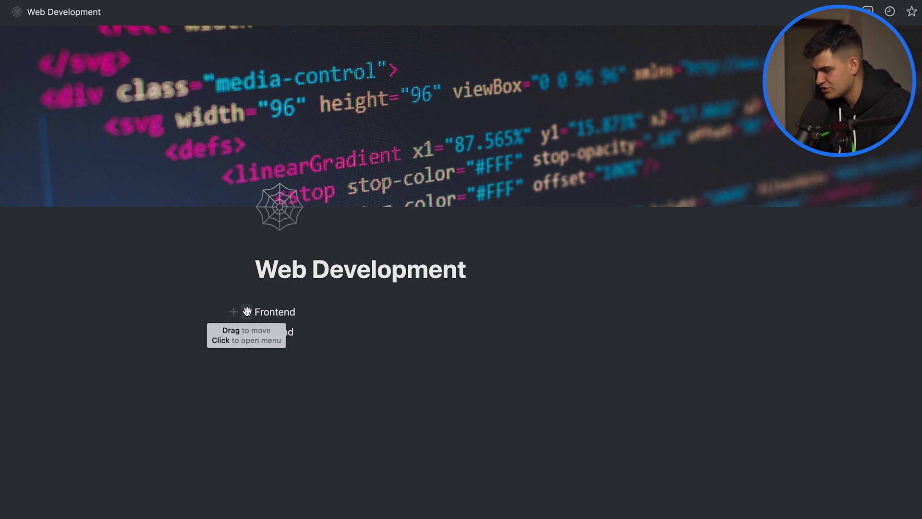
Turn the Frontend line into a sub-page with a light-skin technologist emoji icon
click(247, 311)
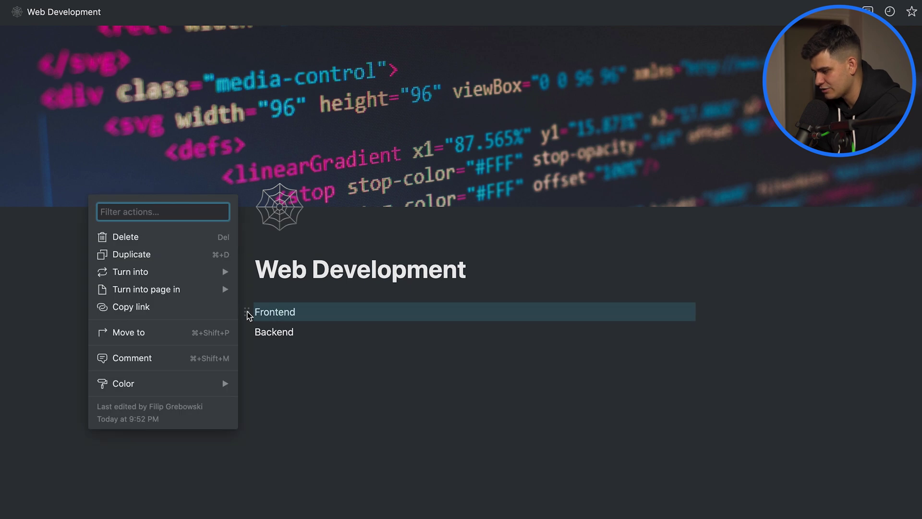
mouse_move(221, 272)
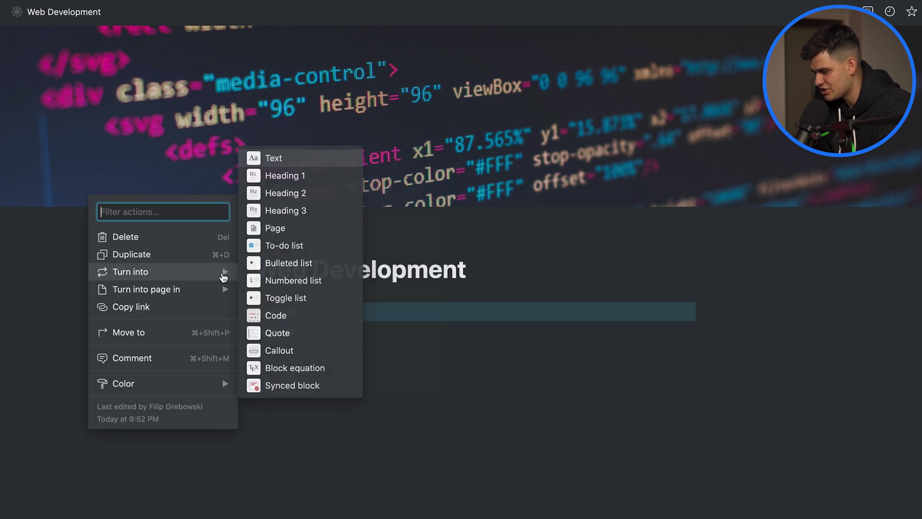
click(293, 229)
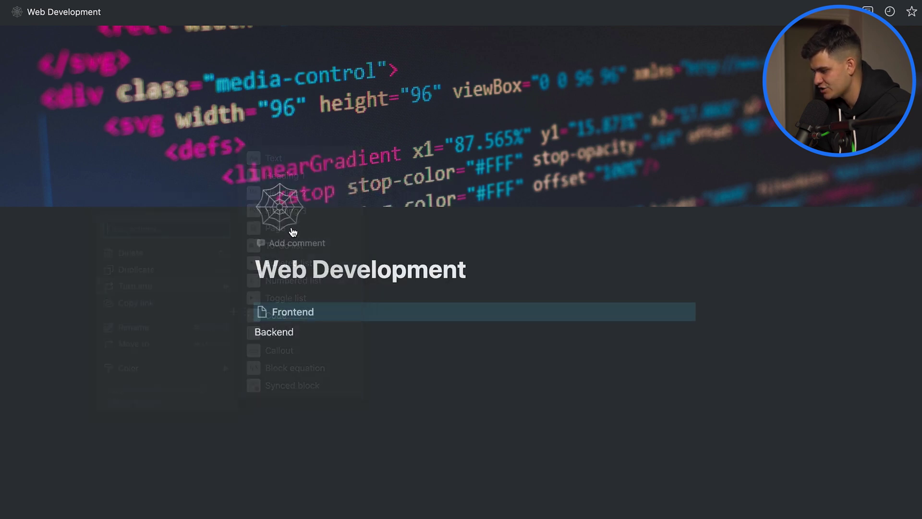
click(261, 312)
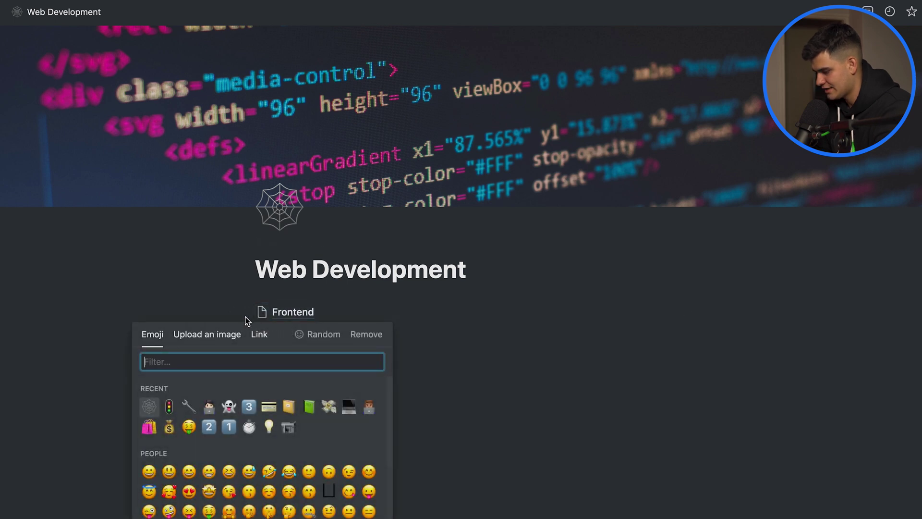
text(cod)
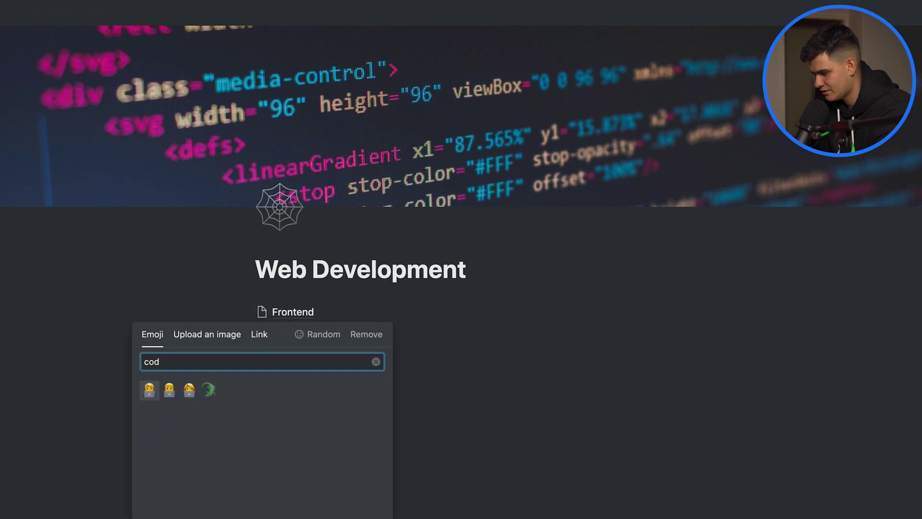
click(189, 390)
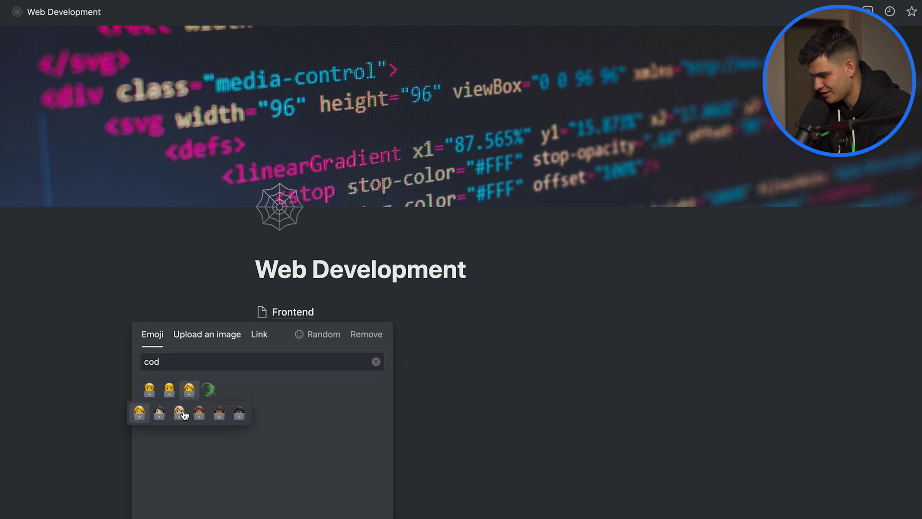
click(160, 412)
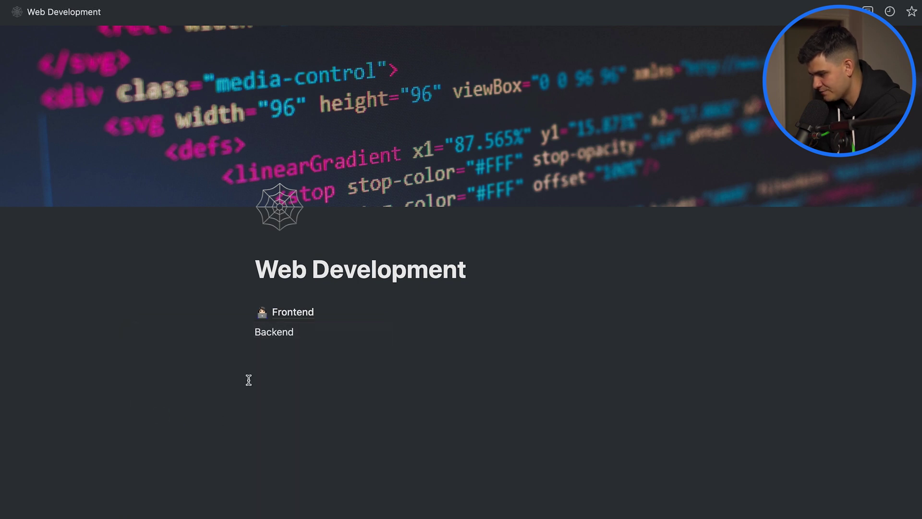
Turn the Backend line into a sub-page with a wrench emoji icon
click(246, 332)
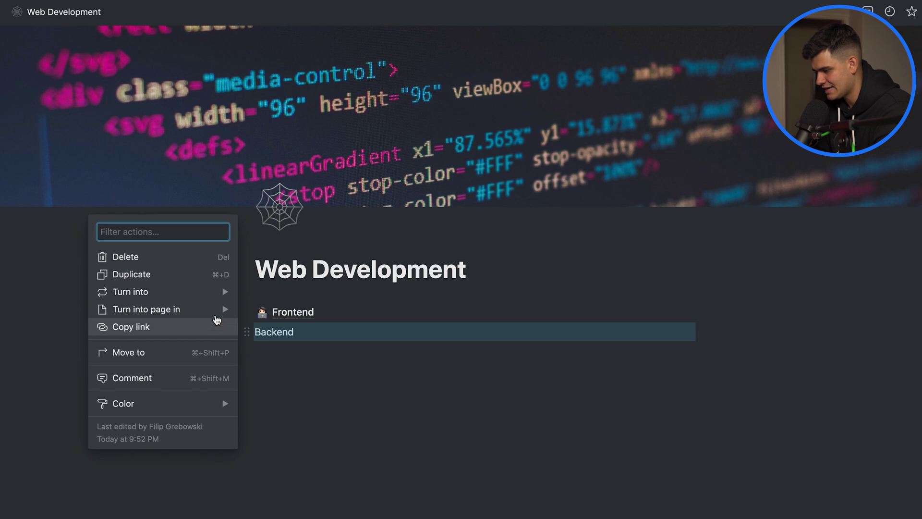
mouse_move(202, 298)
click(262, 249)
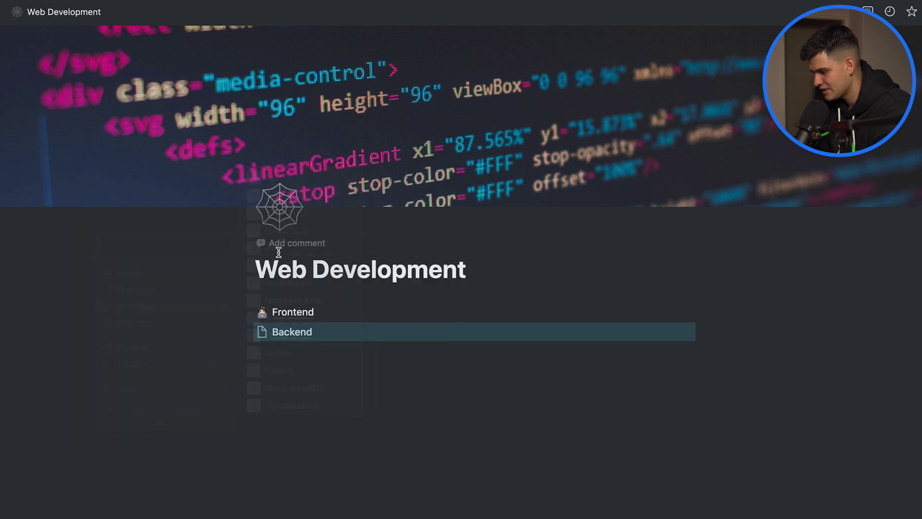
click(267, 331)
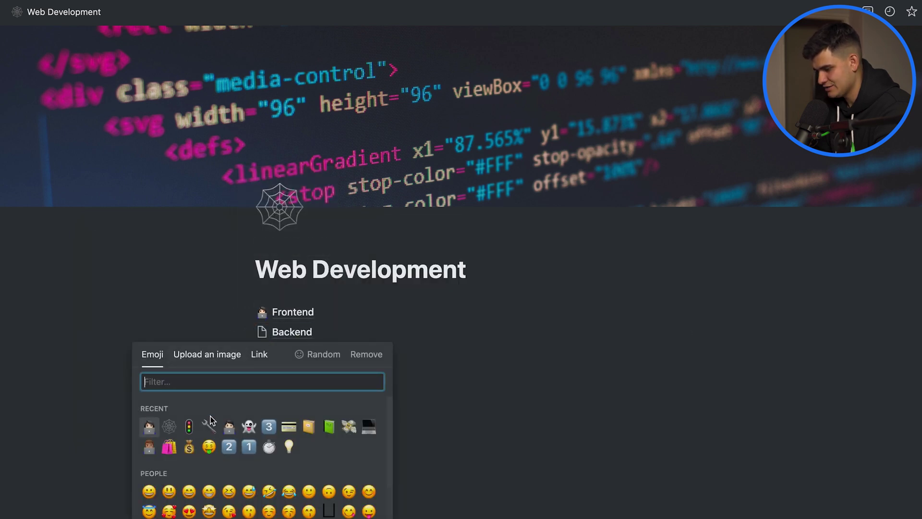
click(209, 428)
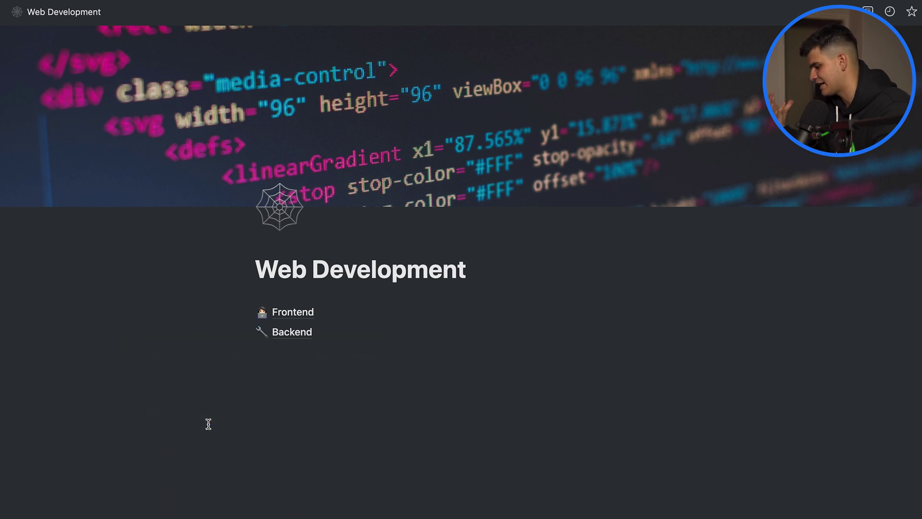
Open the Frontend sub-page as an empty page and type '/' on its first line
click(302, 319)
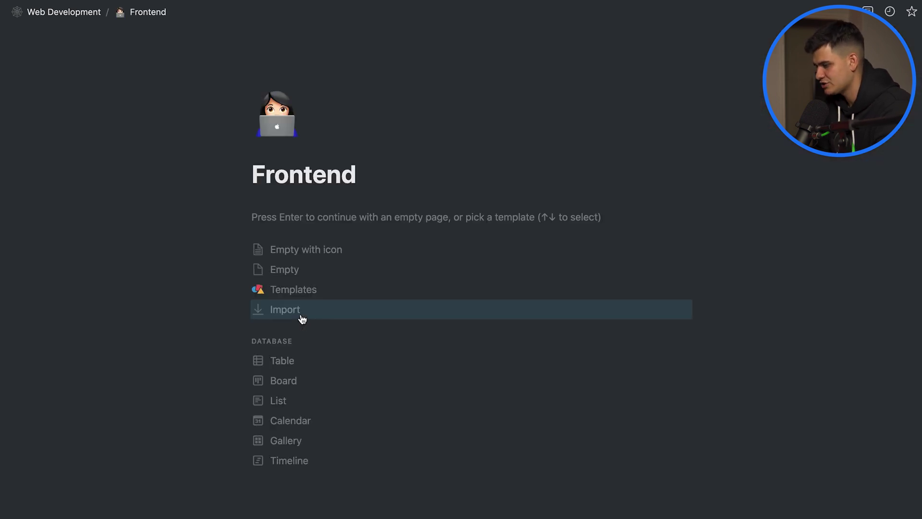
click(334, 217)
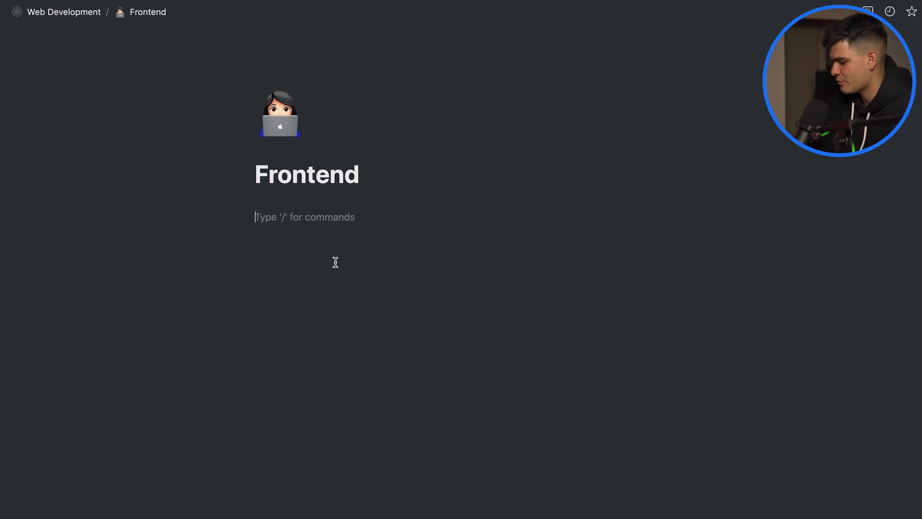
text(/)
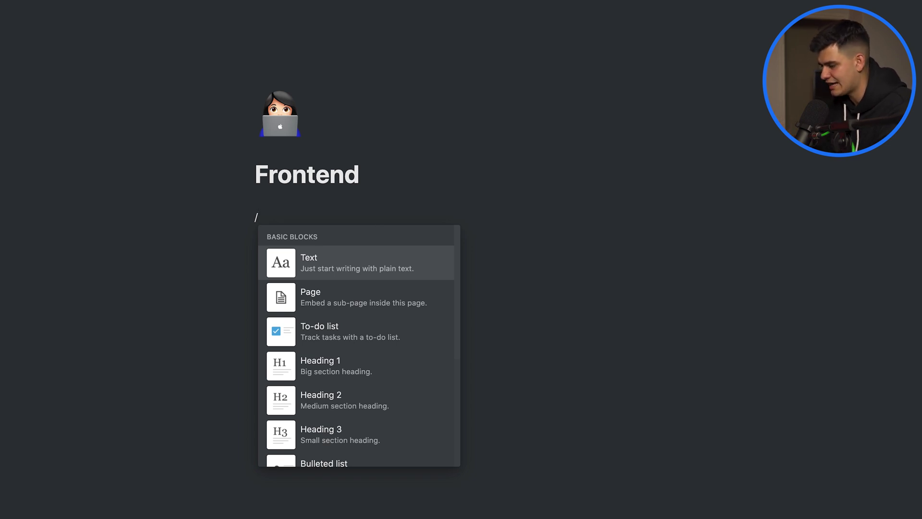
Scroll through the full list of block types in the slash menu
scroll(377, 346, down, 6)
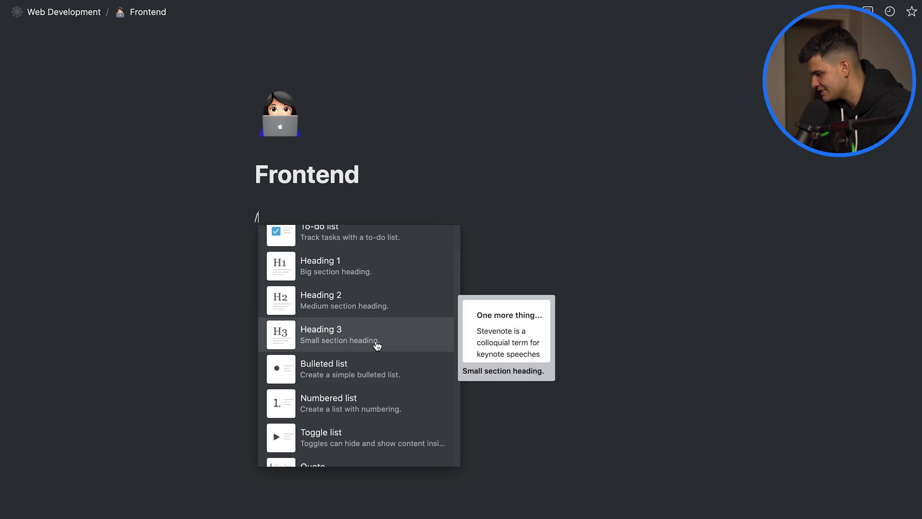
scroll(377, 346, down, 5)
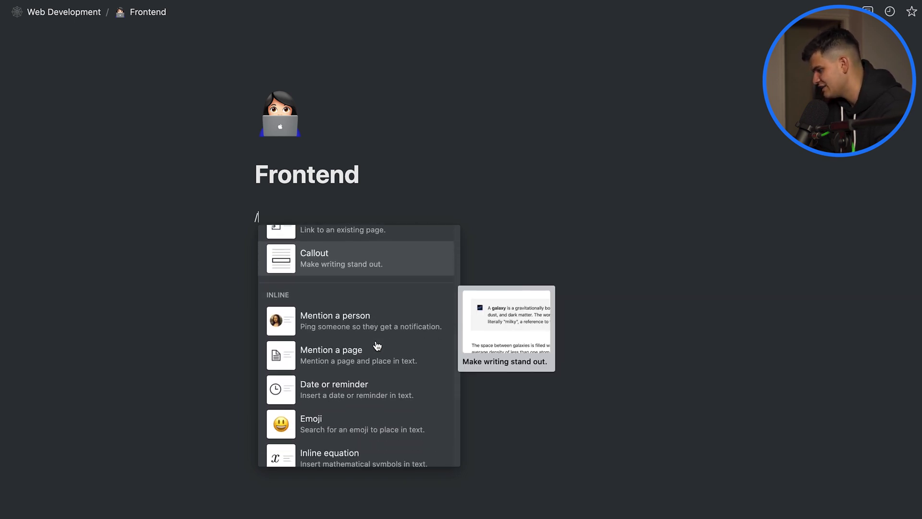
scroll(377, 346, up, 1)
scroll(377, 345, down, 4)
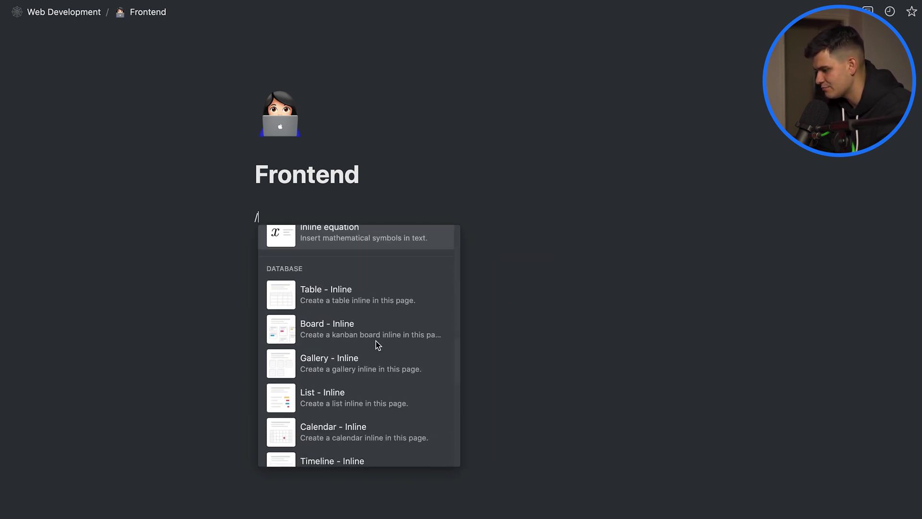
scroll(377, 345, down, 10)
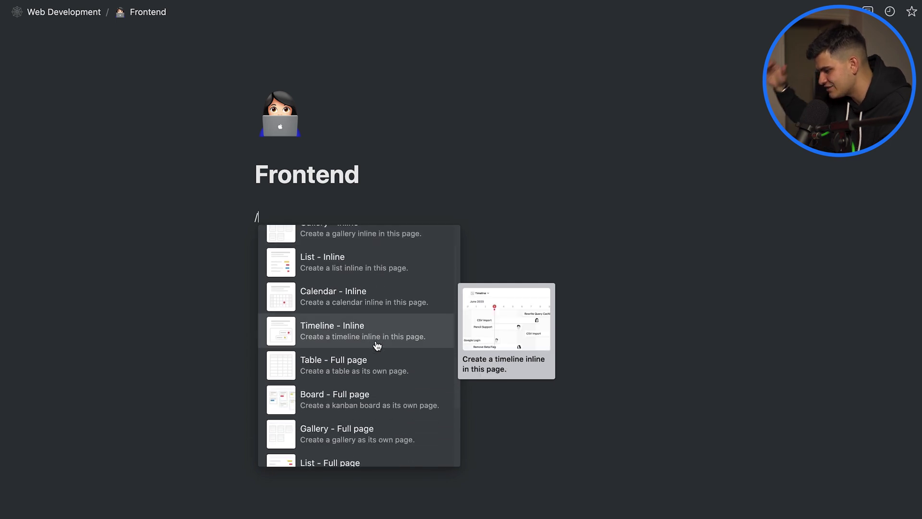
scroll(377, 346, down, 3)
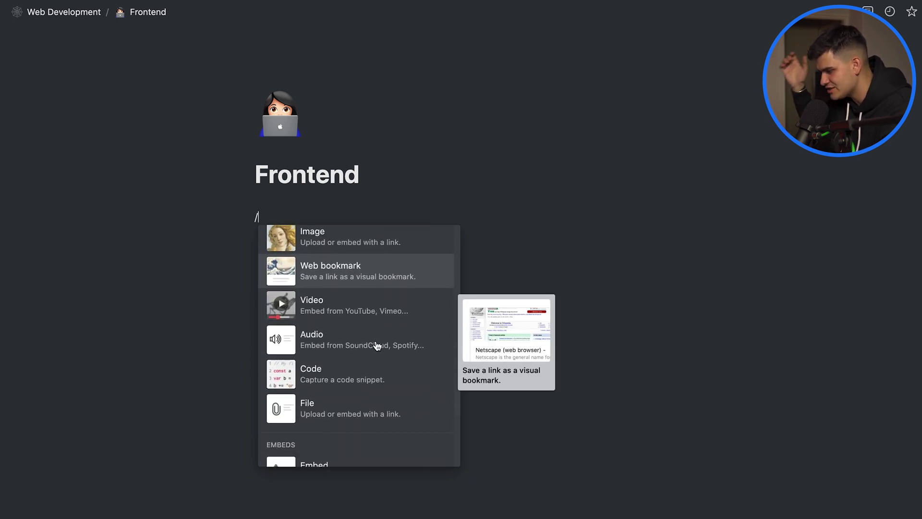
scroll(377, 345, down, 3)
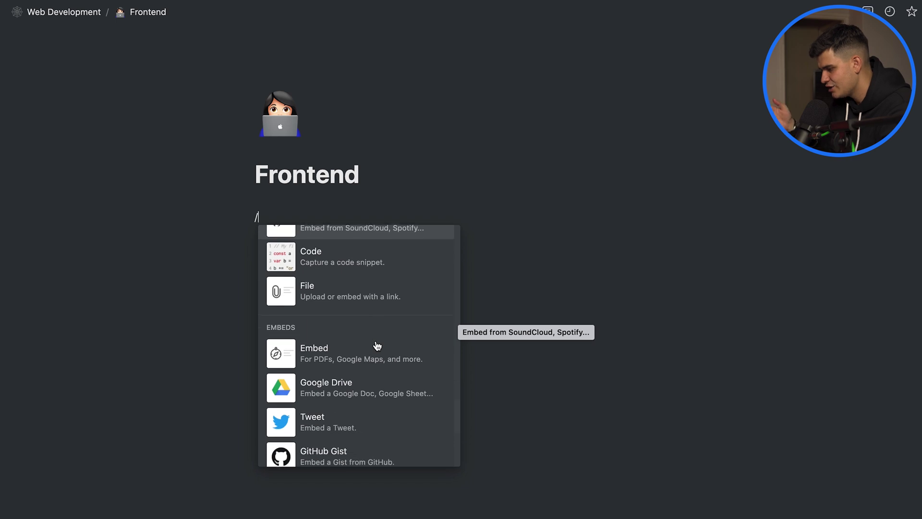
scroll(374, 341, up, 2)
scroll(354, 403, down, 2)
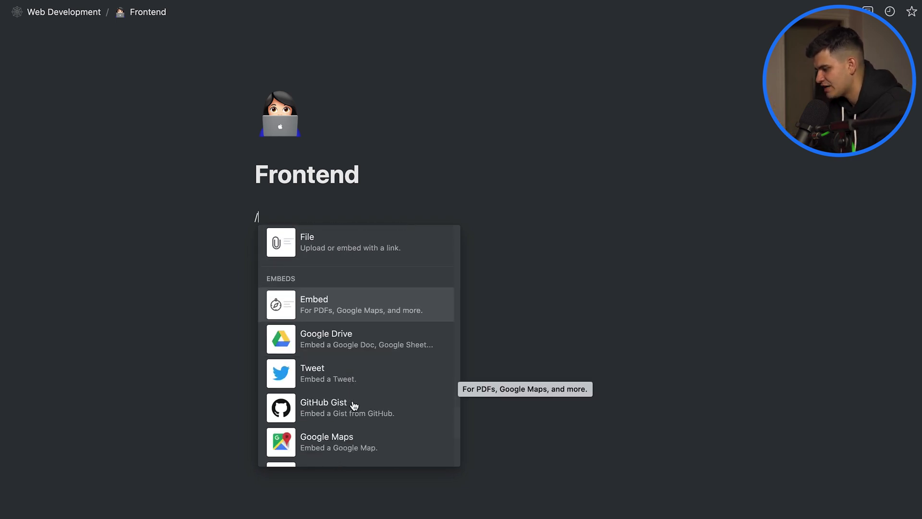
scroll(390, 380, down, 4)
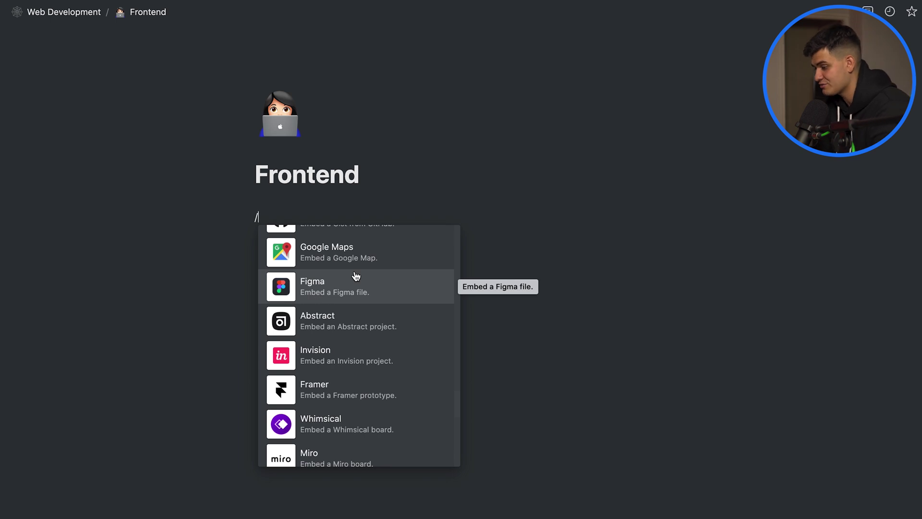
scroll(360, 309, down, 1)
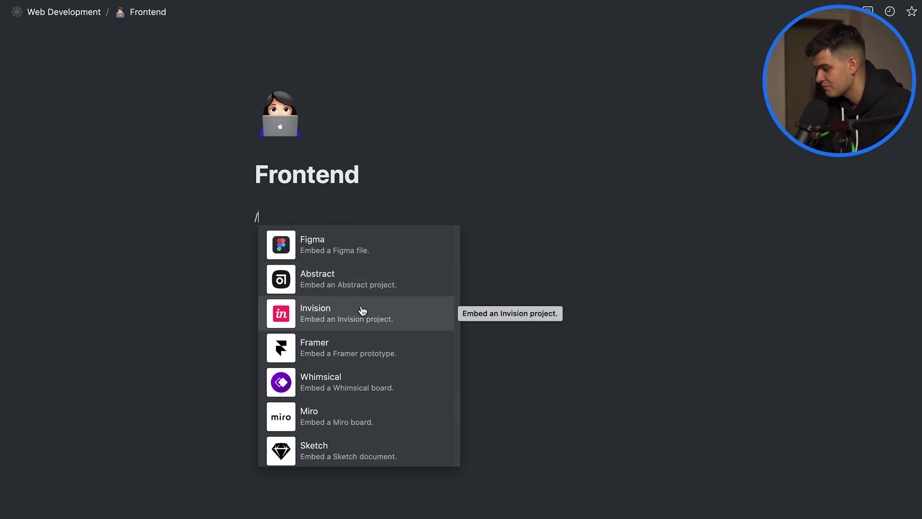
scroll(363, 310, down, 3)
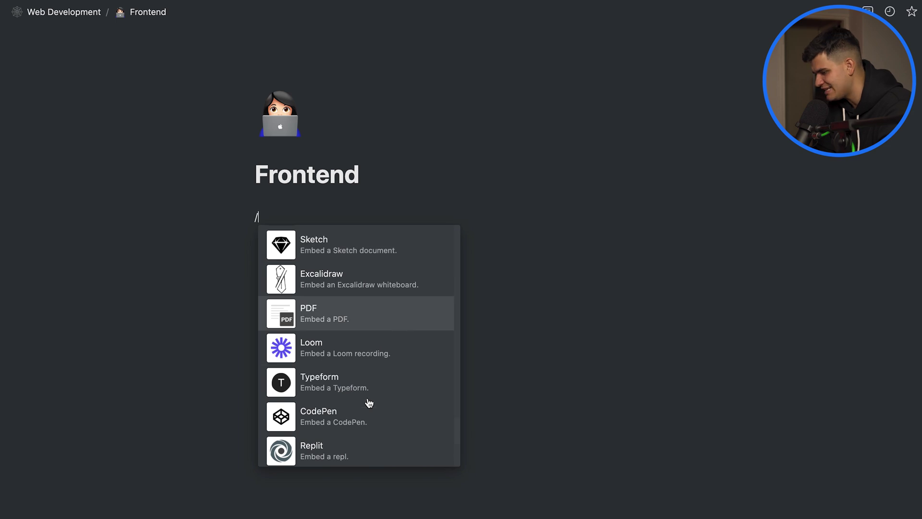
scroll(369, 403, down, 2)
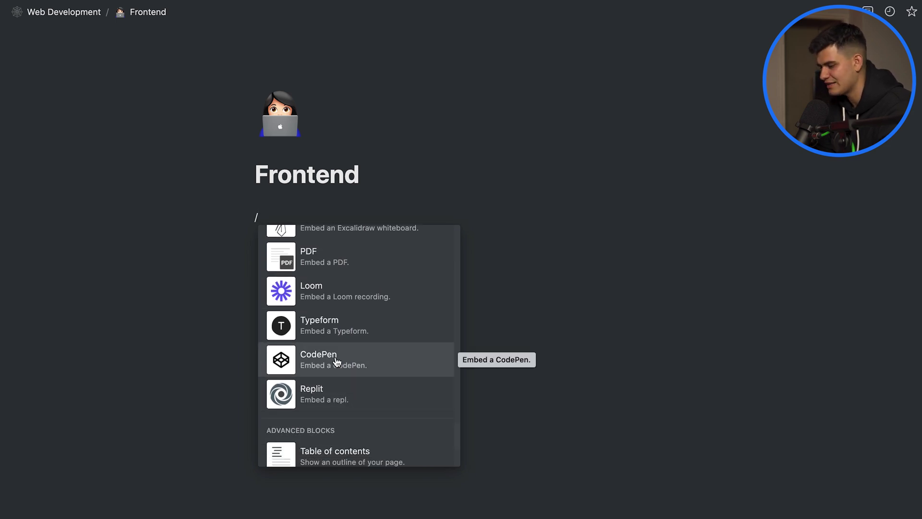
scroll(337, 361, down, 2)
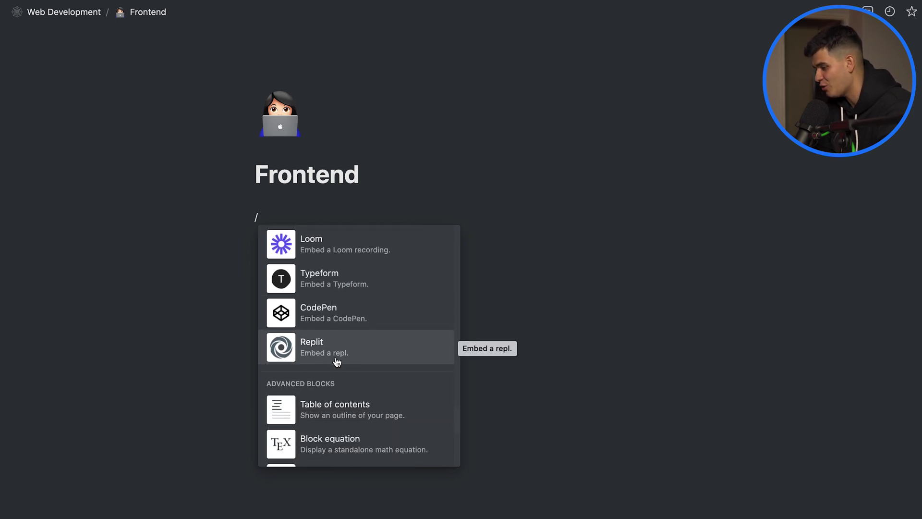
scroll(337, 362, down, 1)
scroll(337, 361, down, 5)
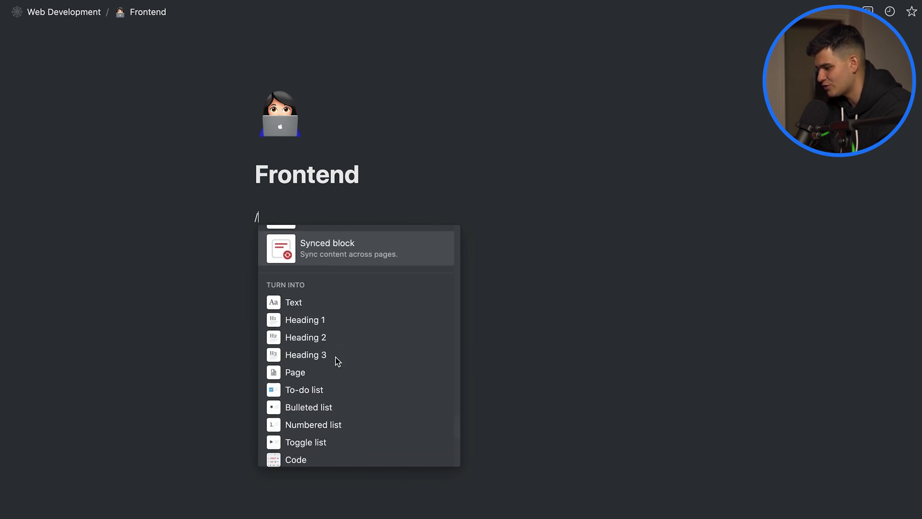
scroll(337, 361, up, 15)
scroll(336, 361, up, 10)
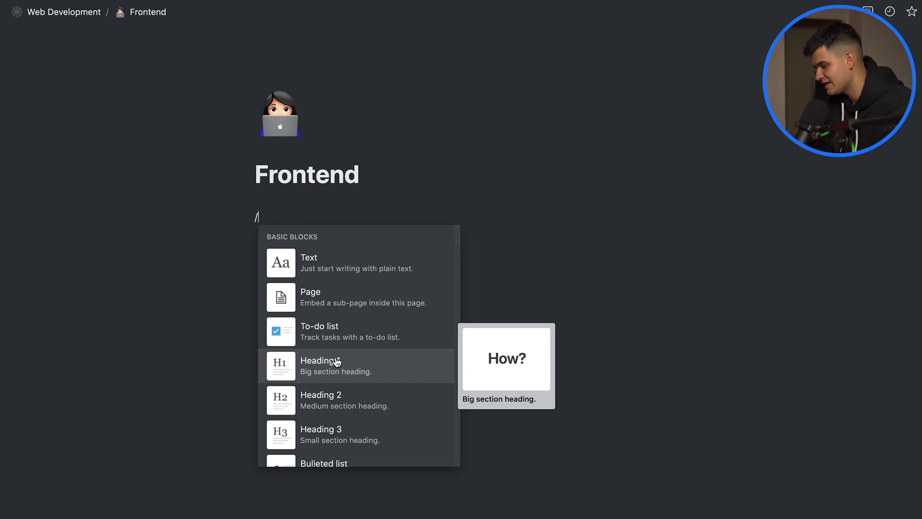
Insert a breadcrumb block at the top of the Frontend page
click(208, 240)
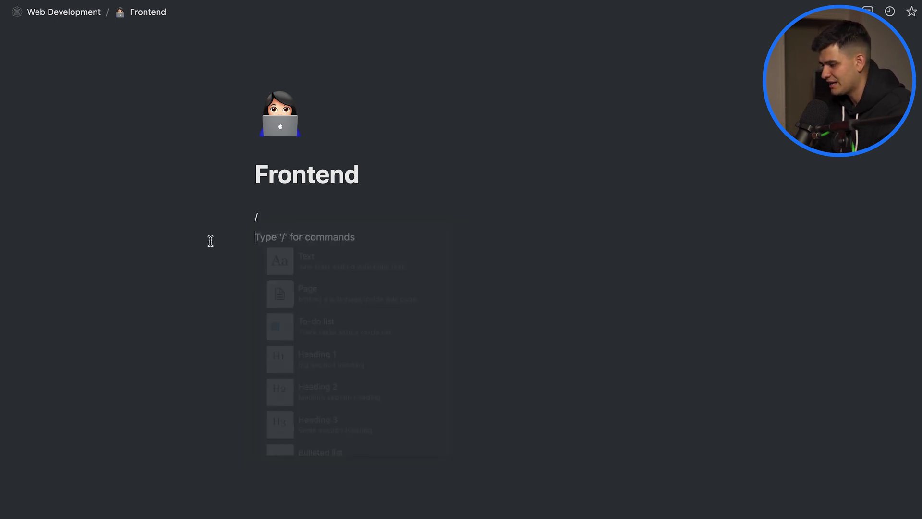
text(brea)
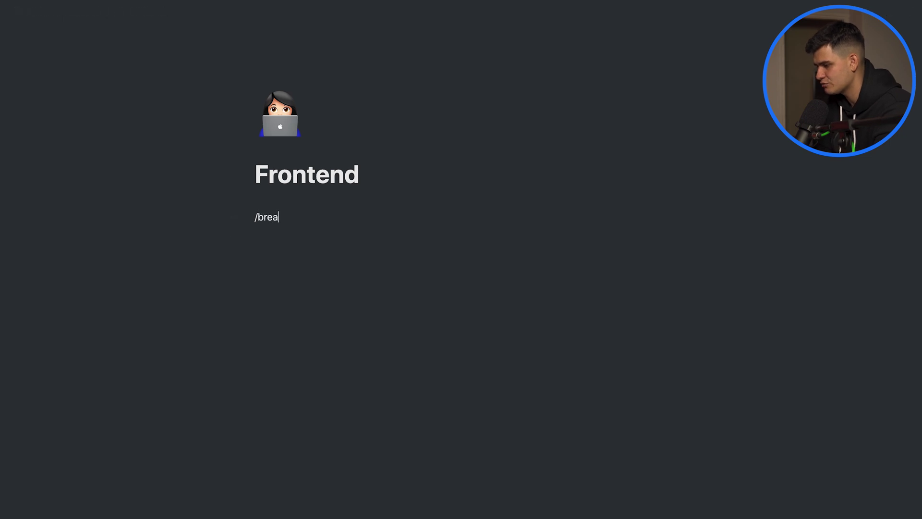
key(Return)
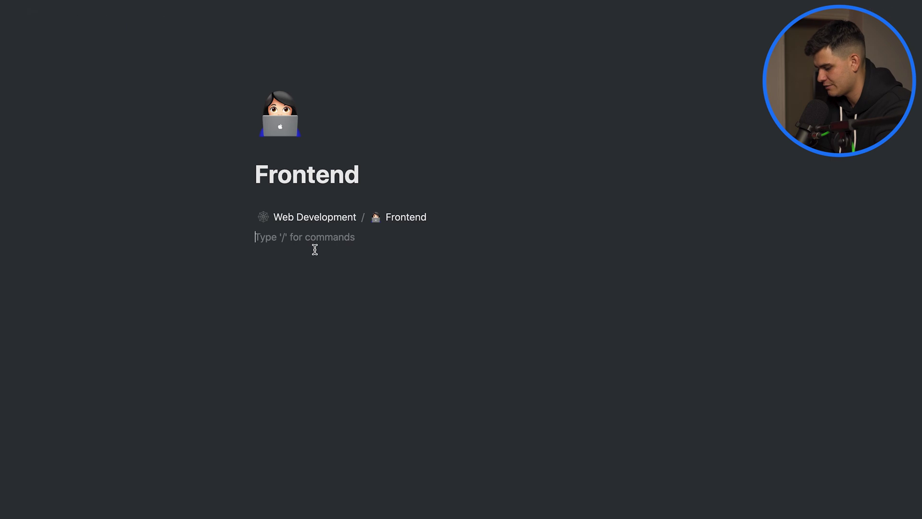
Make a 'React' sub-page with a traffic-light emoji icon and open it
text(React)
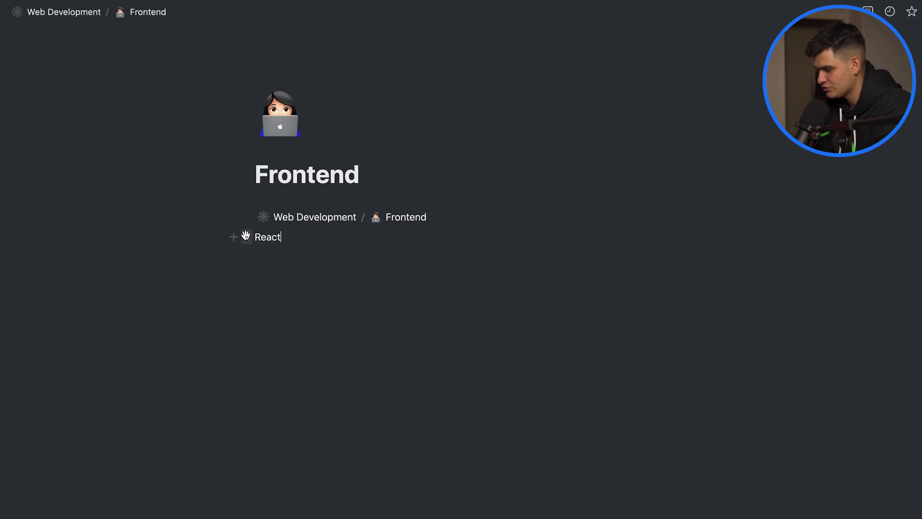
click(246, 236)
mouse_move(198, 198)
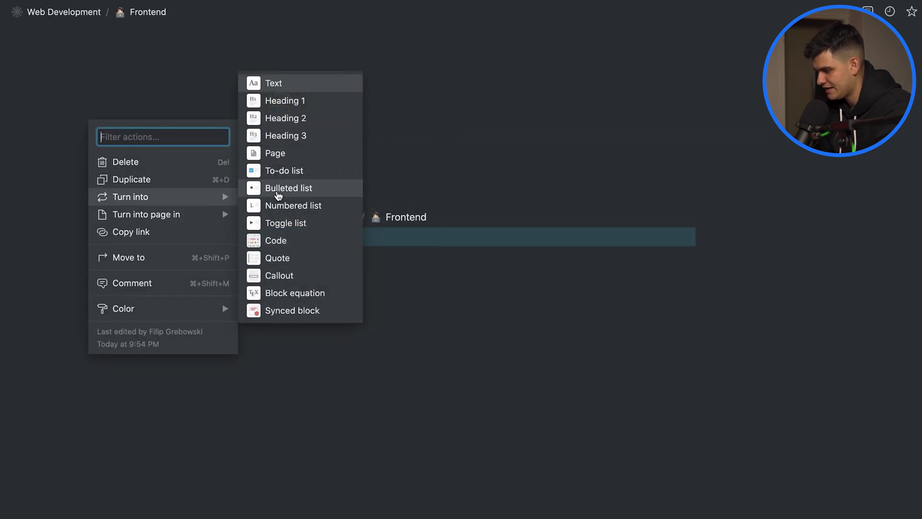
click(290, 153)
click(268, 240)
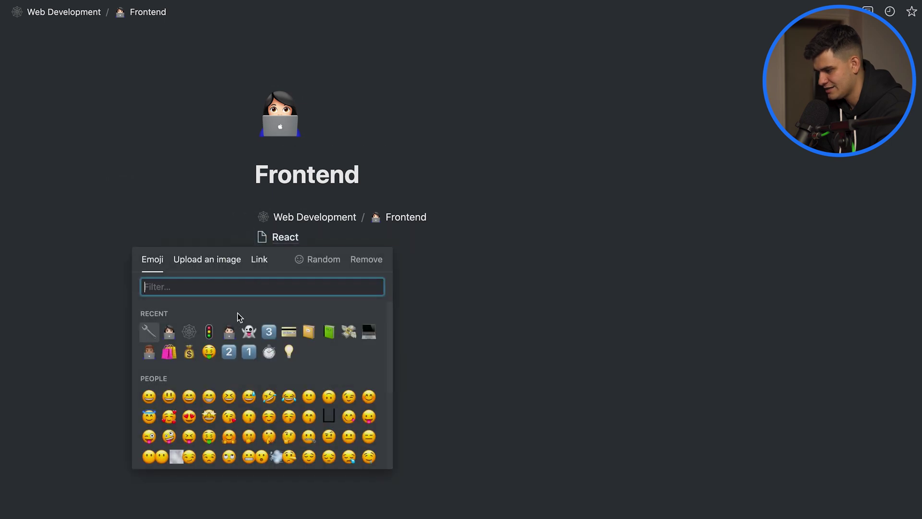
click(204, 331)
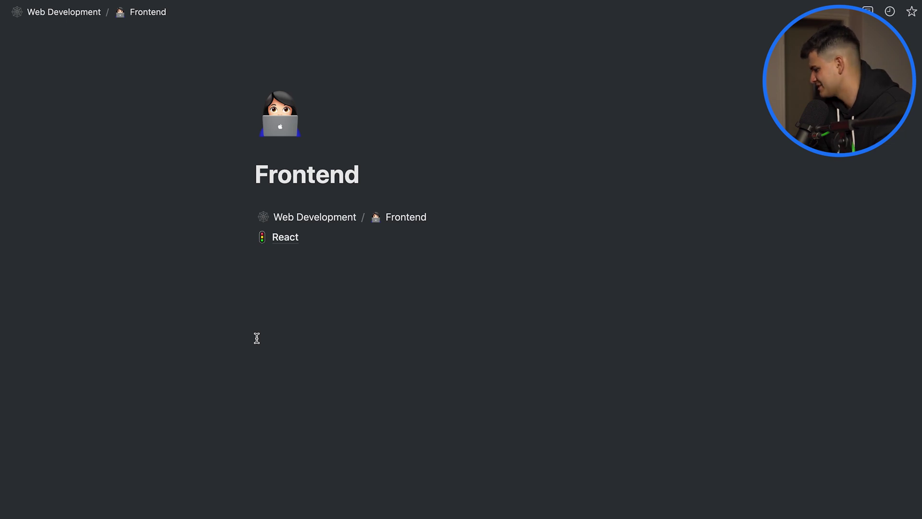
click(284, 238)
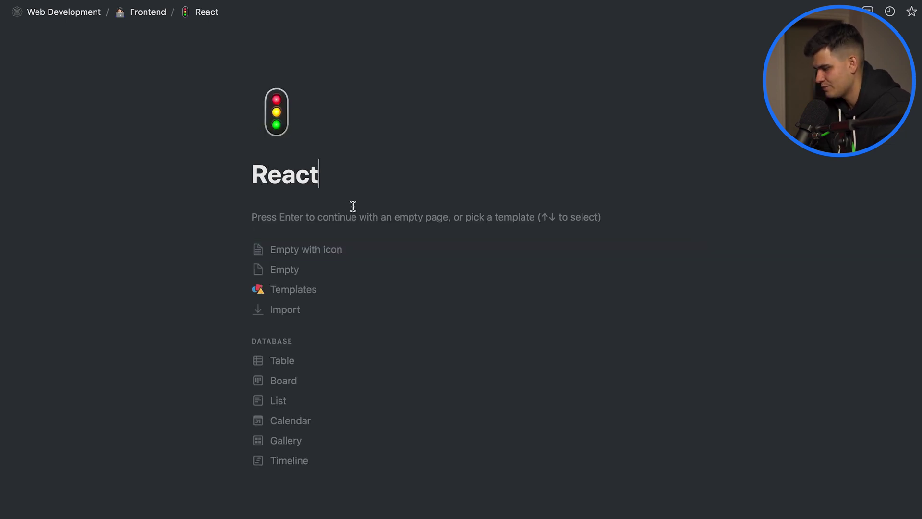
Start the React page empty and insert a breadcrumb block with /br
key(Return)
text(/br)
key(Return)
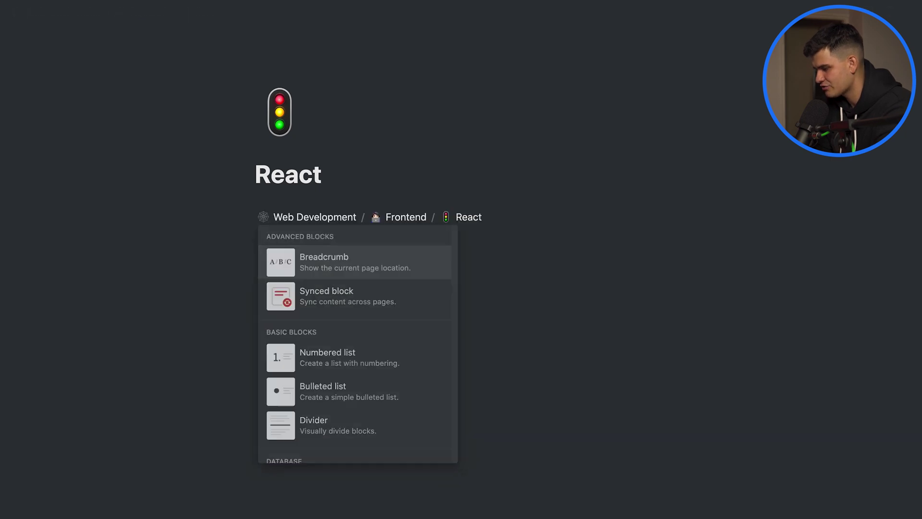
Use the breadcrumb to jump up to Frontend and Web Development, then return to React
click(423, 219)
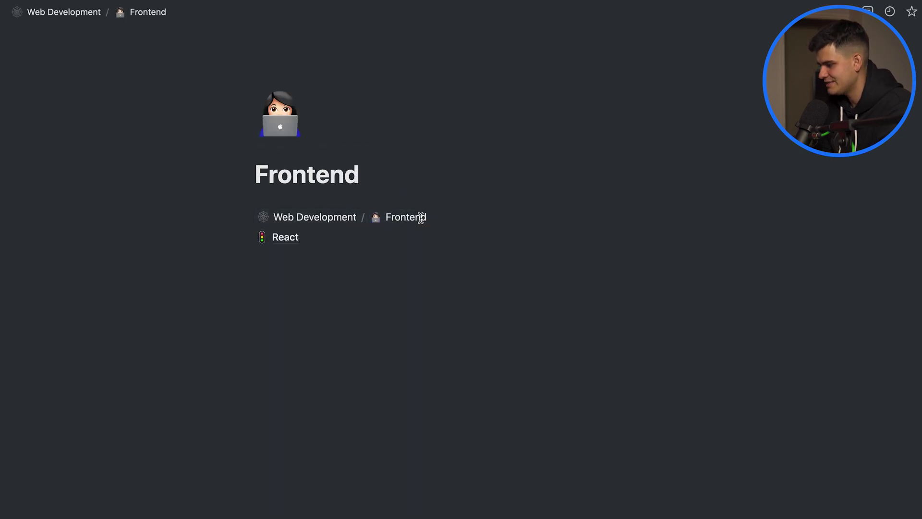
click(340, 216)
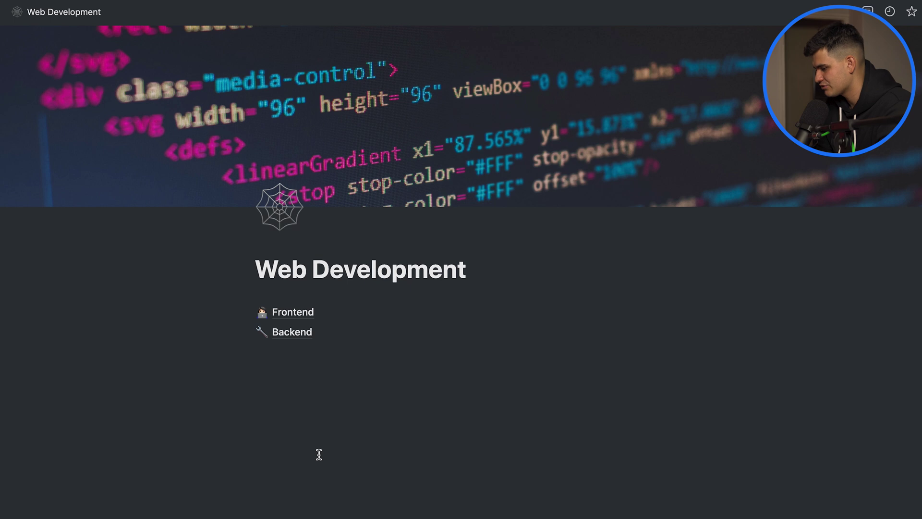
click(306, 311)
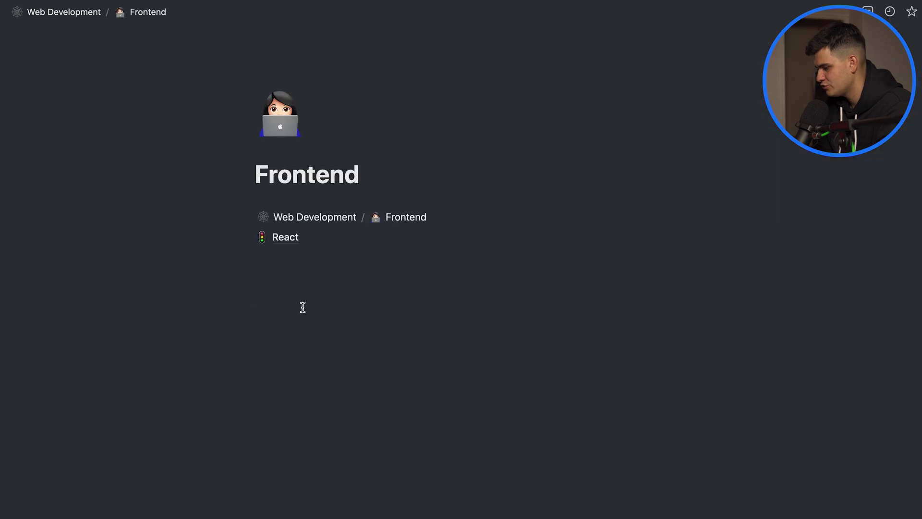
click(315, 241)
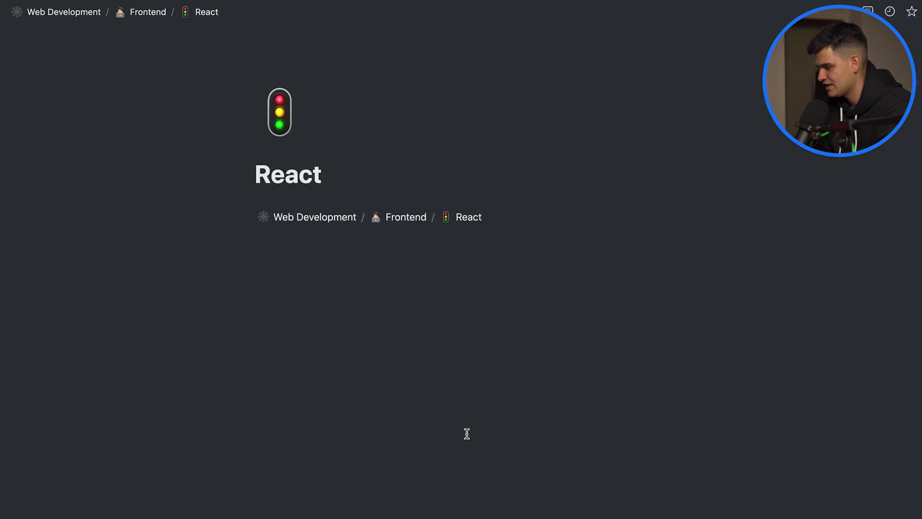
Add a Heading 1 'Filtering an Array in JavaScript' below the breadcrumb and copy it
click(356, 278)
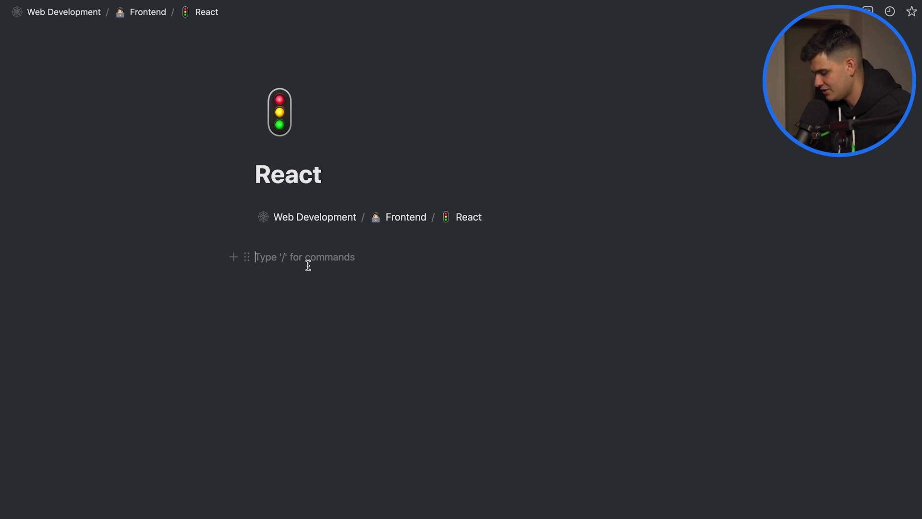
text(/)
key(Down)
key(Down)
key(Down)
key(Return)
text(Fil)
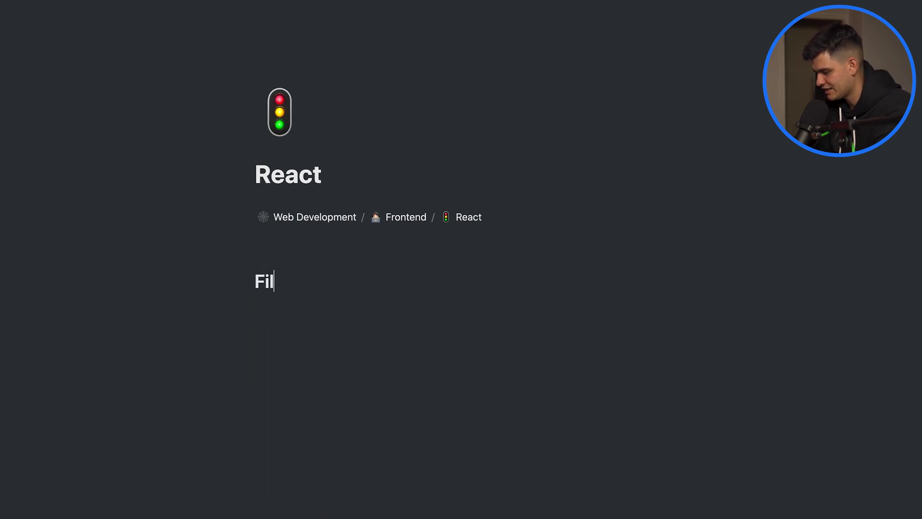
text(tering an Array)
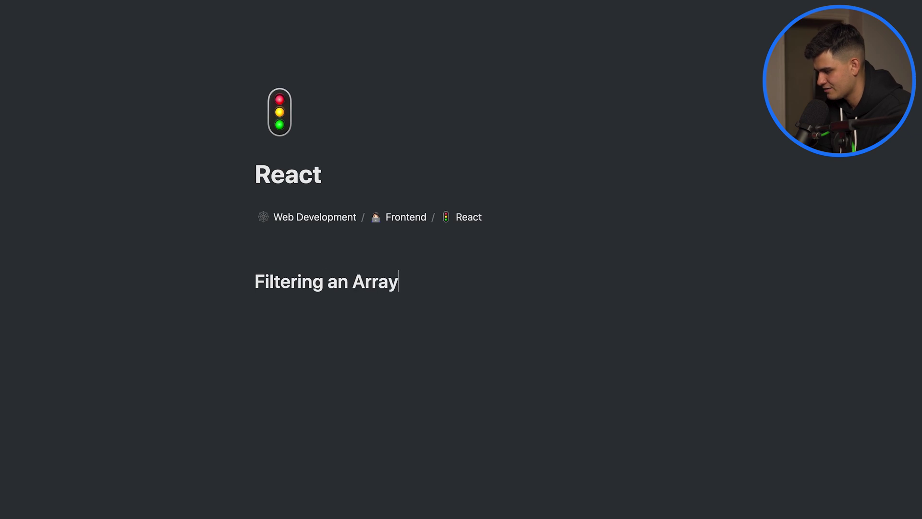
text( in JavaScript)
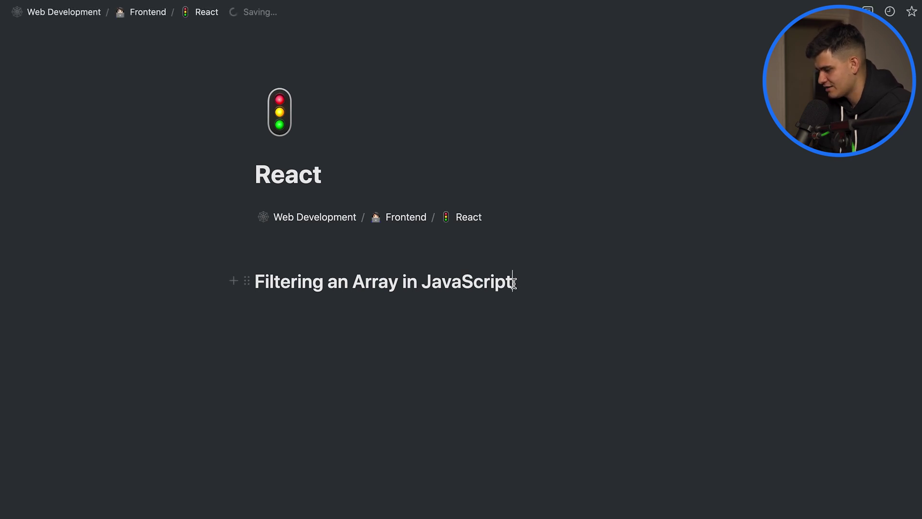
triple_click(255, 284)
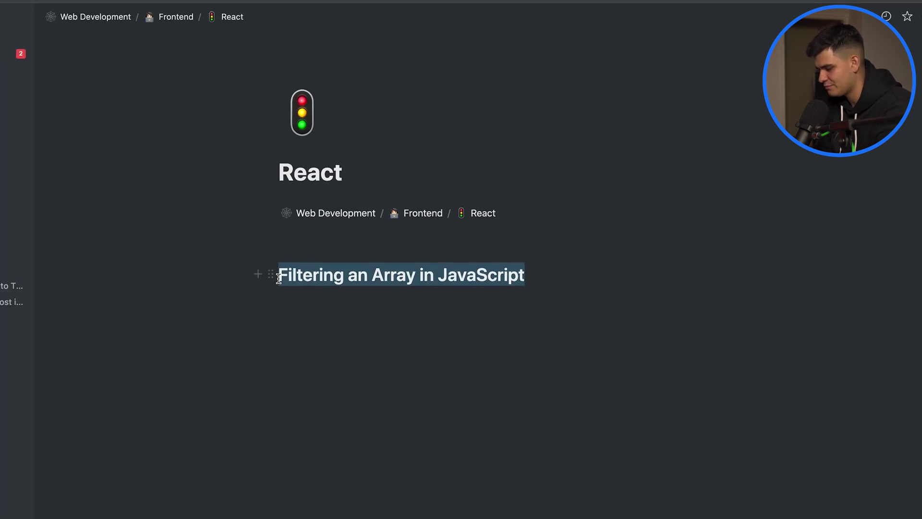
key(super+c)
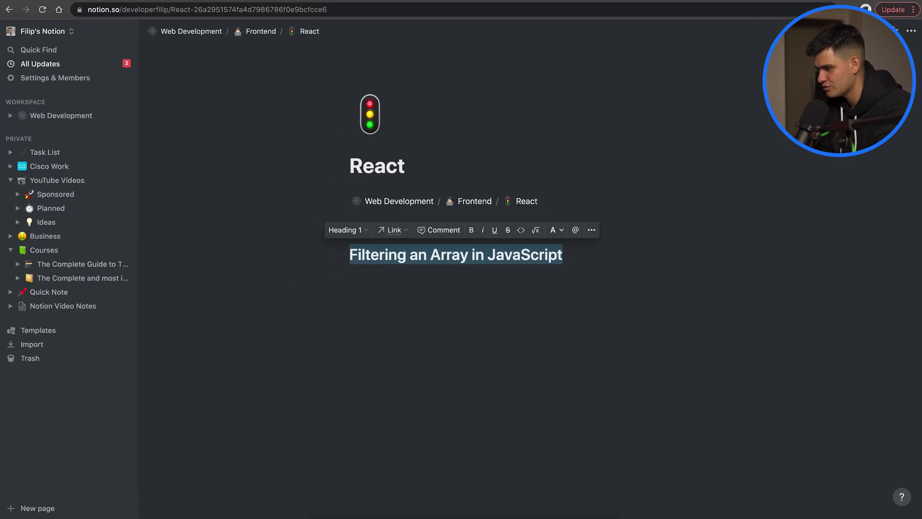
Google the copied 'Filtering an Array in JavaScript' heading in a new tab and open the Stack Overflow answer
key(super+t)
key(super+v)
key(Return)
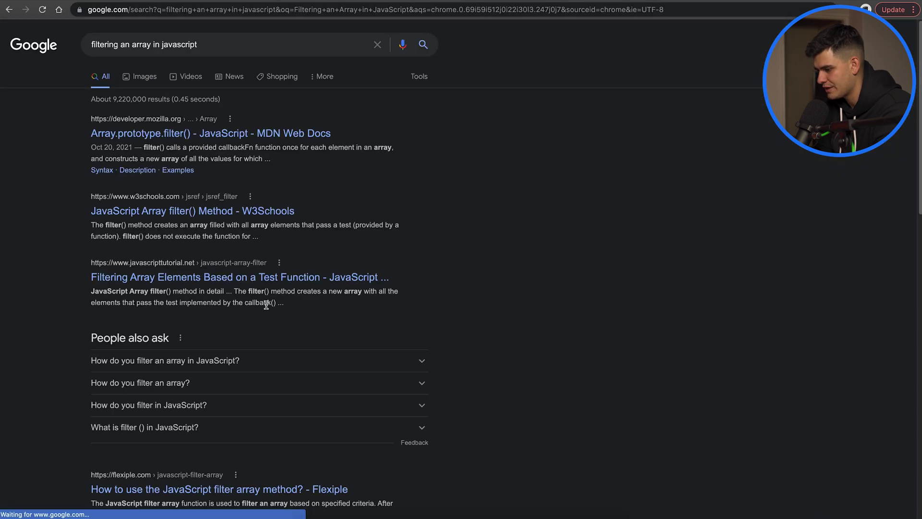
scroll(298, 307, down, 6)
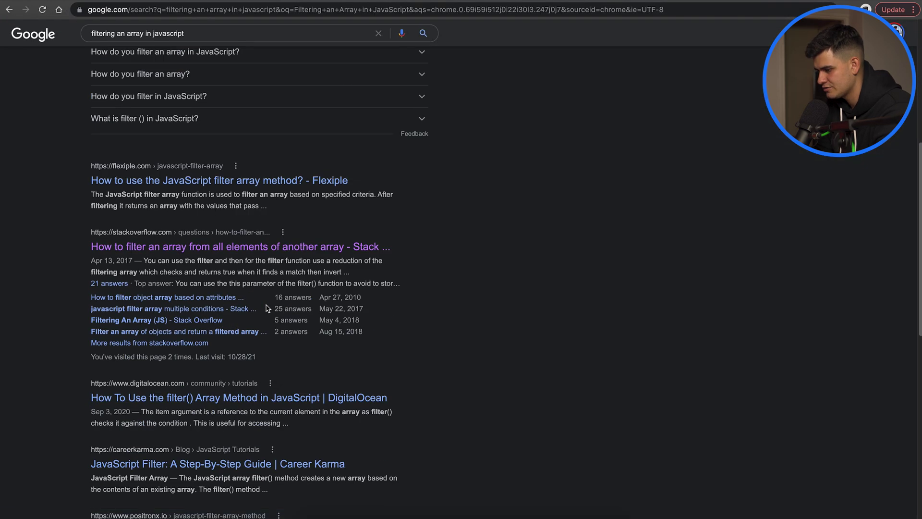
click(202, 246)
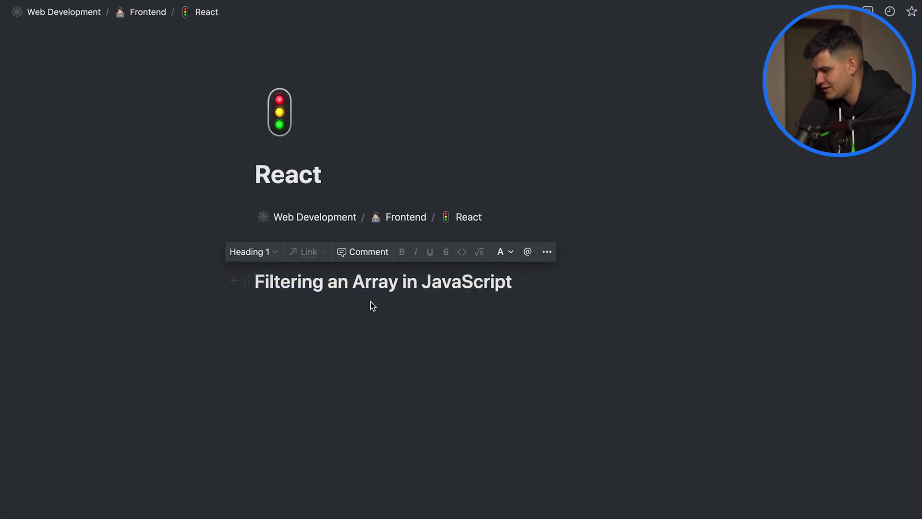
Add a JavaScript code block with the pasted arr1.filter example under the heading, and type /code below it
click(369, 303)
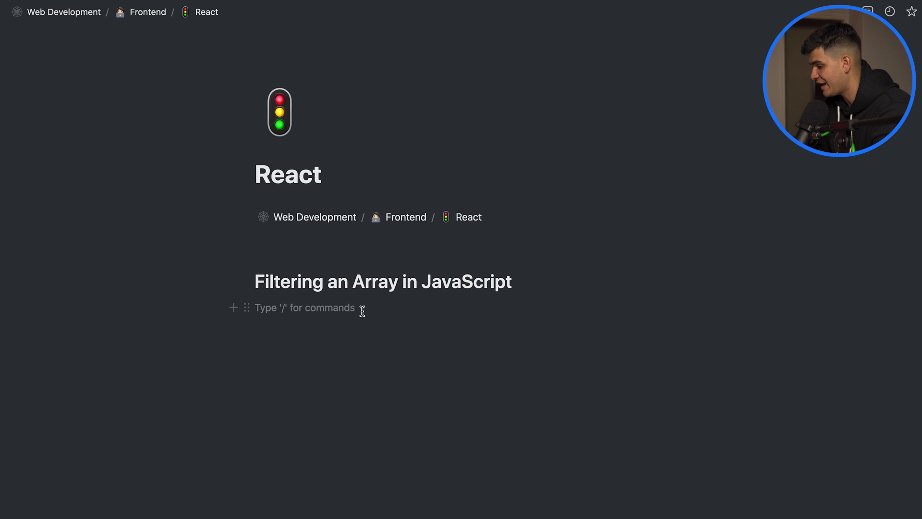
text(/cod)
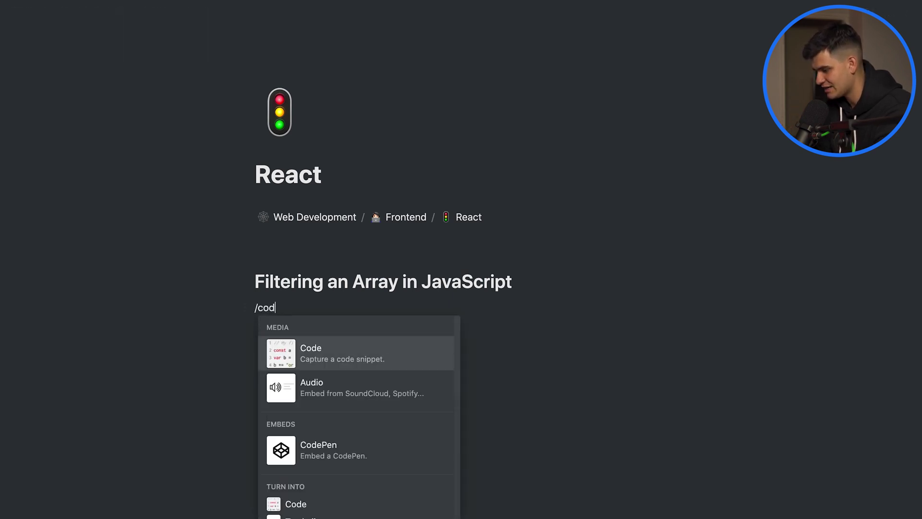
key(Return)
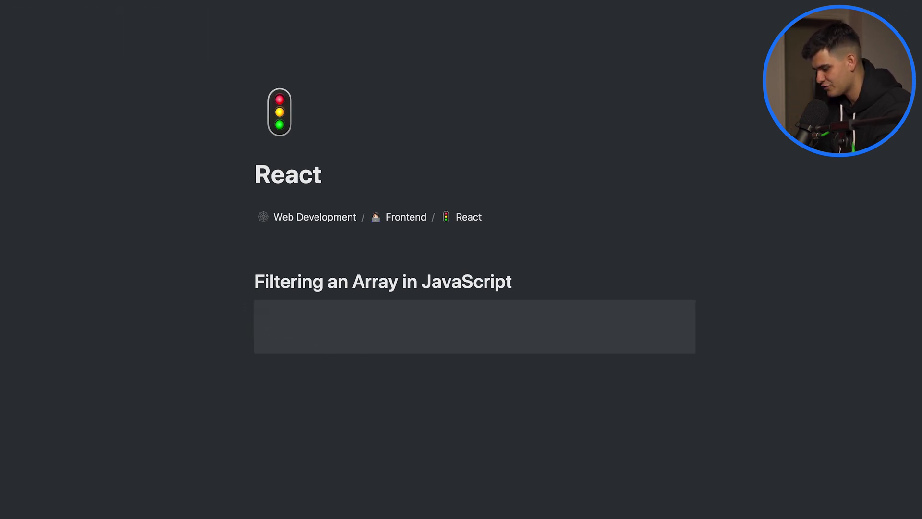
key(super+v)
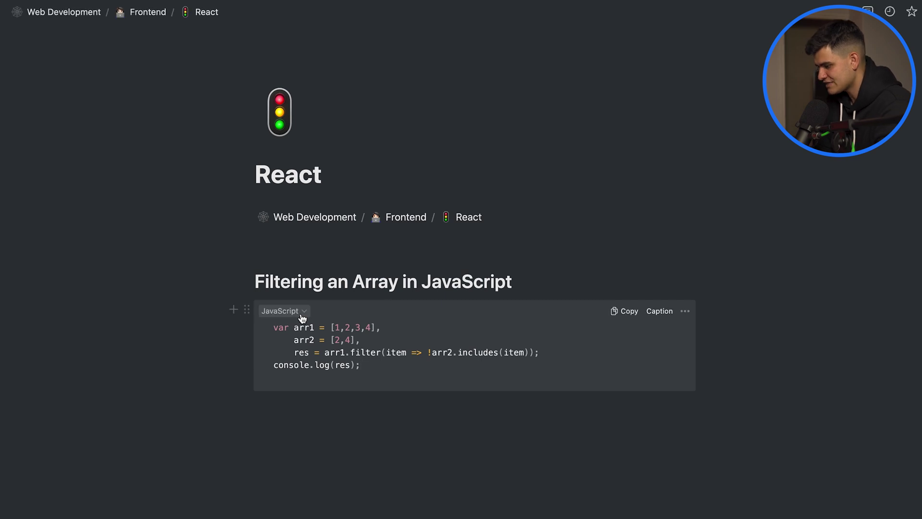
scroll(302, 319, down, 3)
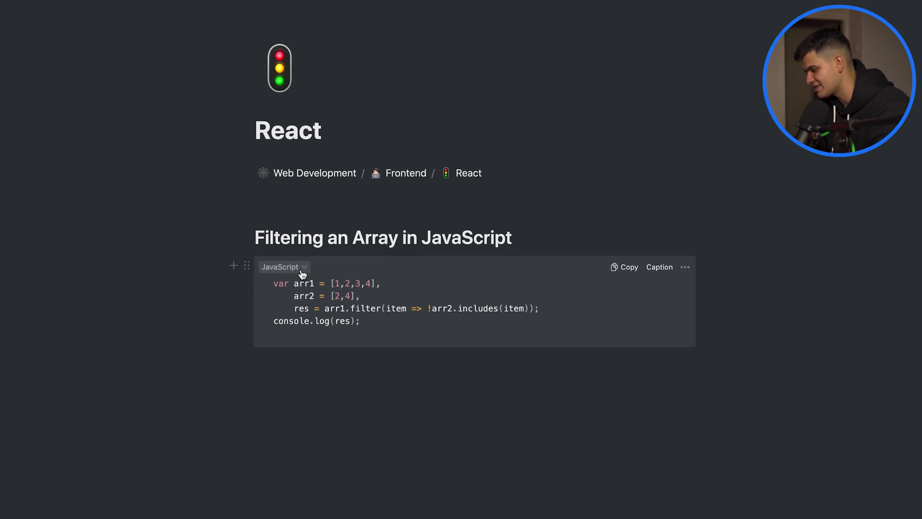
click(301, 235)
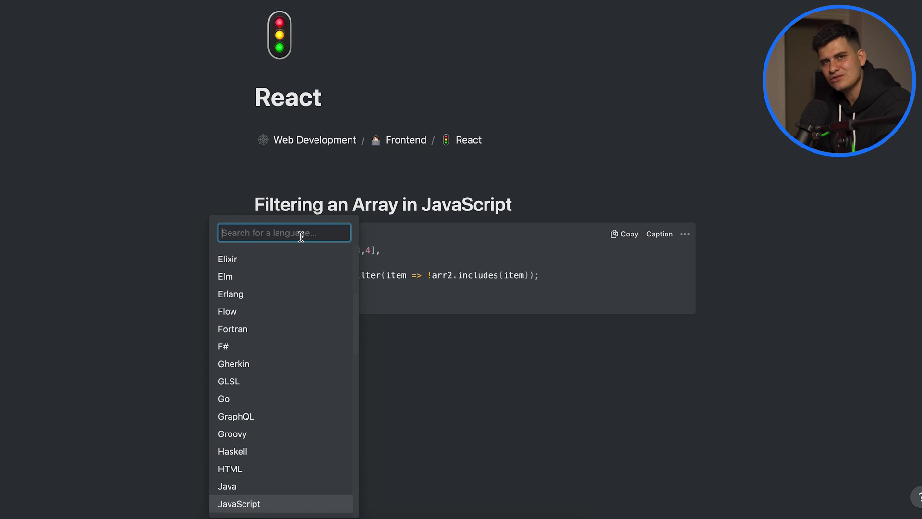
scroll(288, 384, down, 10)
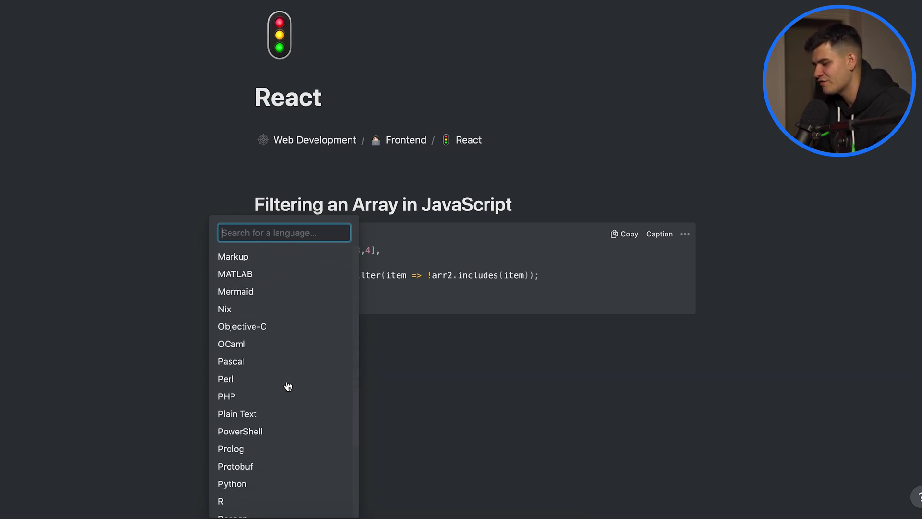
scroll(288, 385, down, 5)
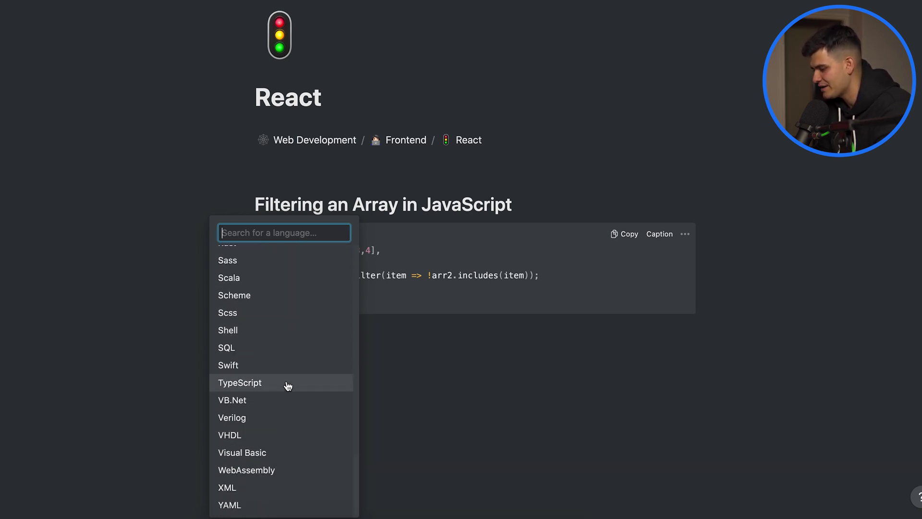
scroll(288, 385, up, 15)
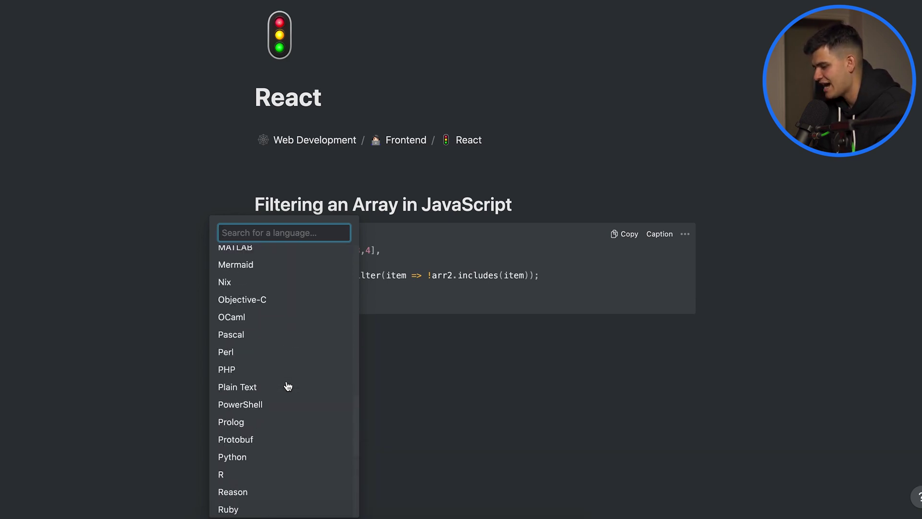
click(439, 391)
click(380, 348)
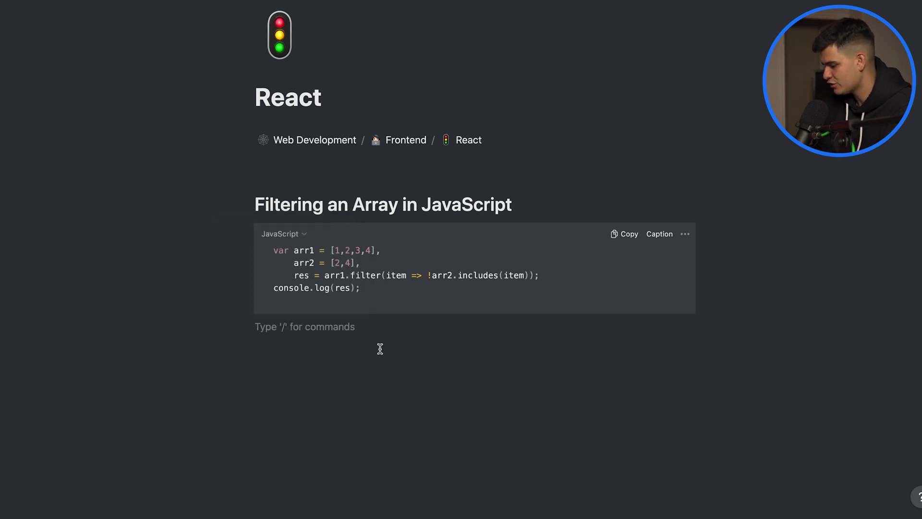
text(/code)
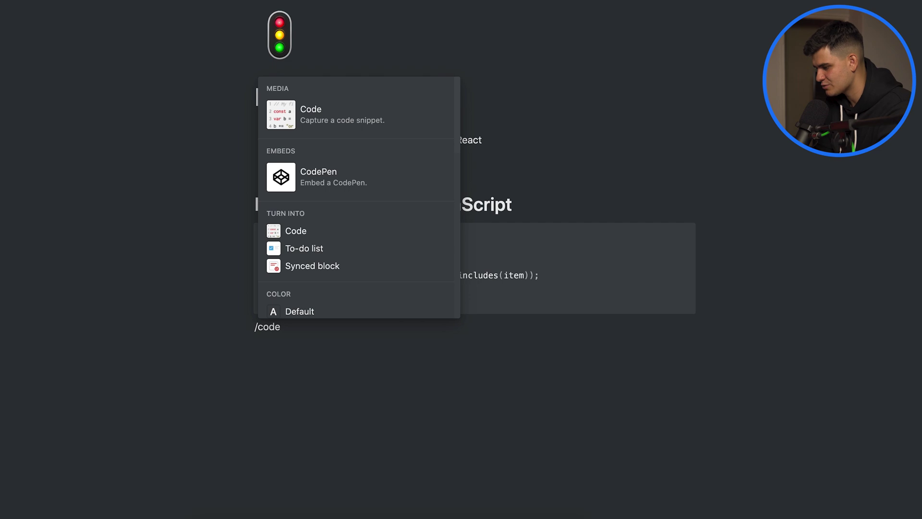
Insert an empty CodePen embed with a blank block beneath it, then return to the Web Development page
click(382, 183)
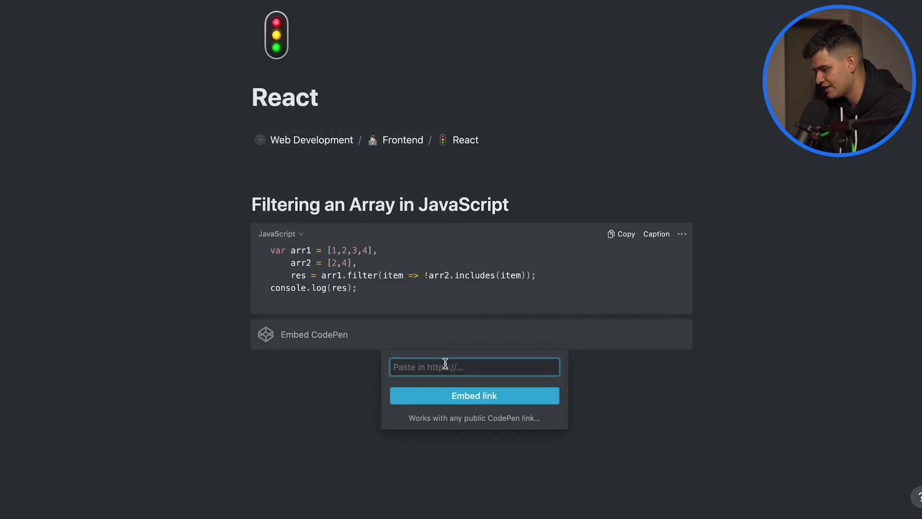
click(298, 403)
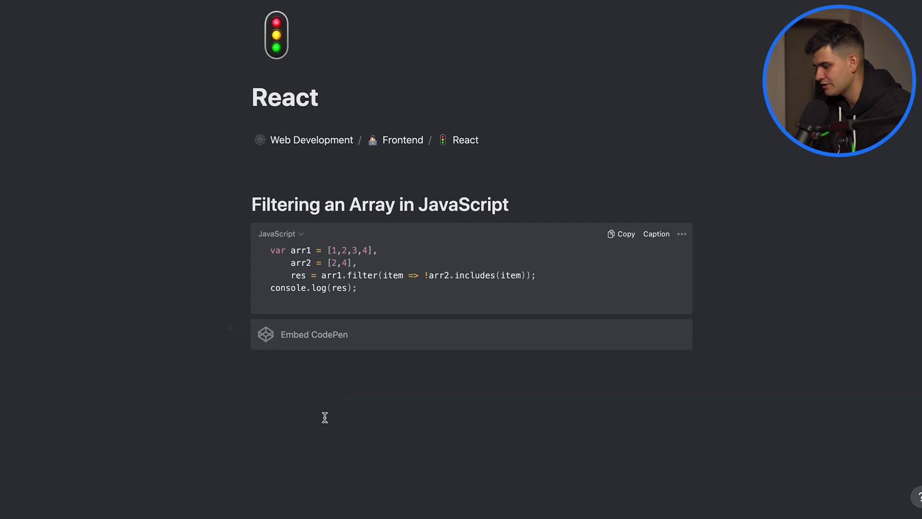
scroll(323, 417, down, 1)
click(288, 372)
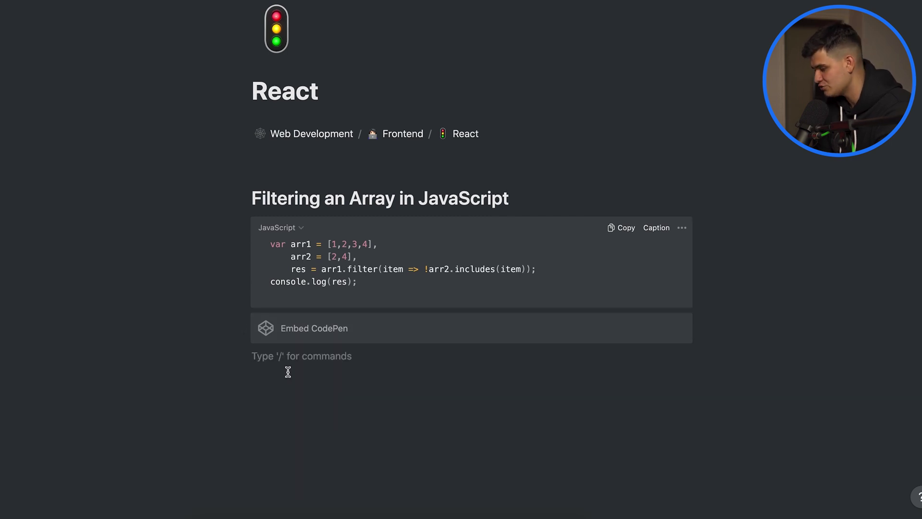
click(326, 138)
Add a 'Projects' Heading 1 on a new line below the Backend link
click(303, 295)
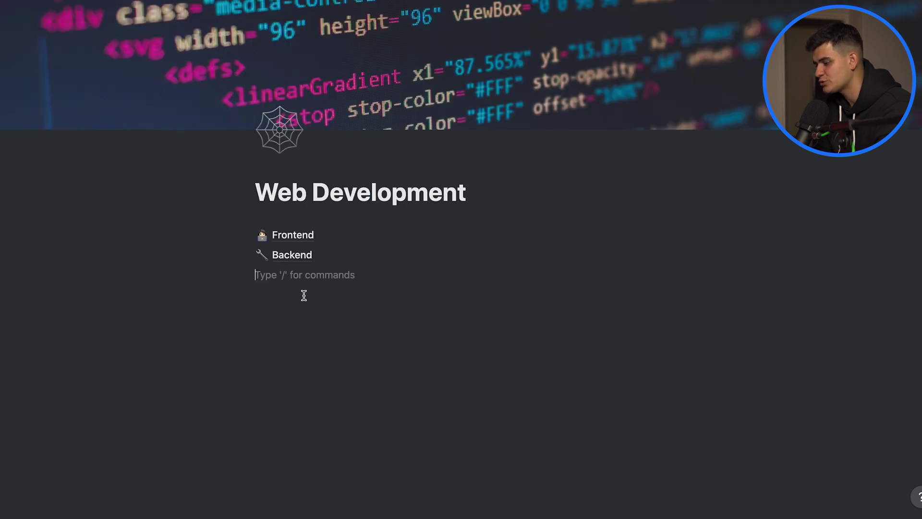
key(Return)
text(/)
key(Down)
key(Down)
key(Down)
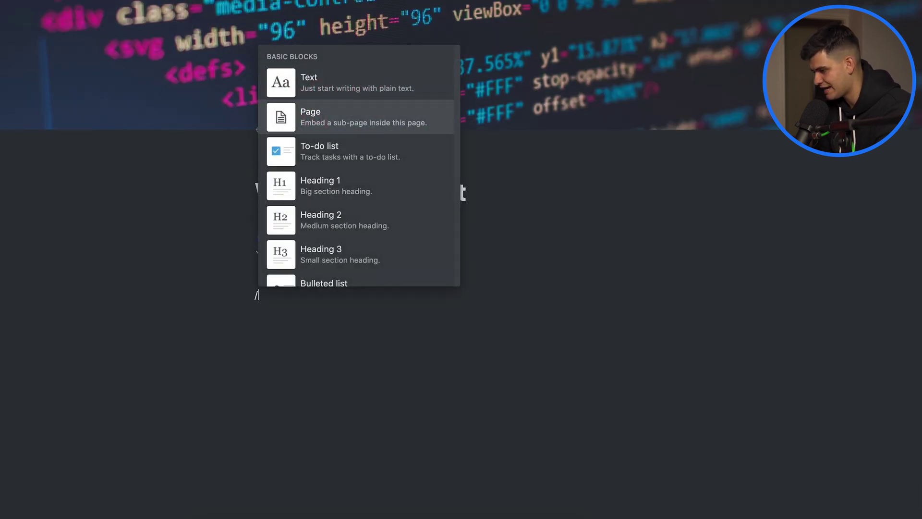
key(Return)
text(Projects)
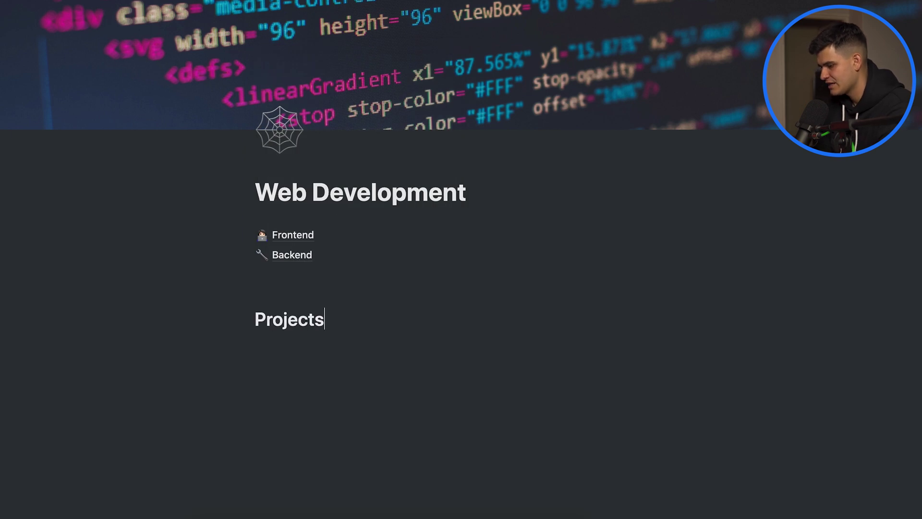
Insert an inline table database beneath the Projects heading
key(Return)
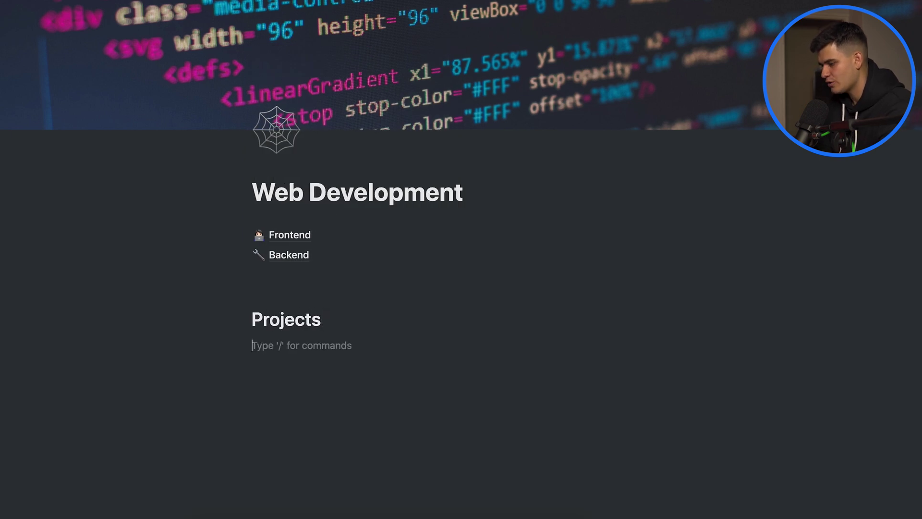
text(/table)
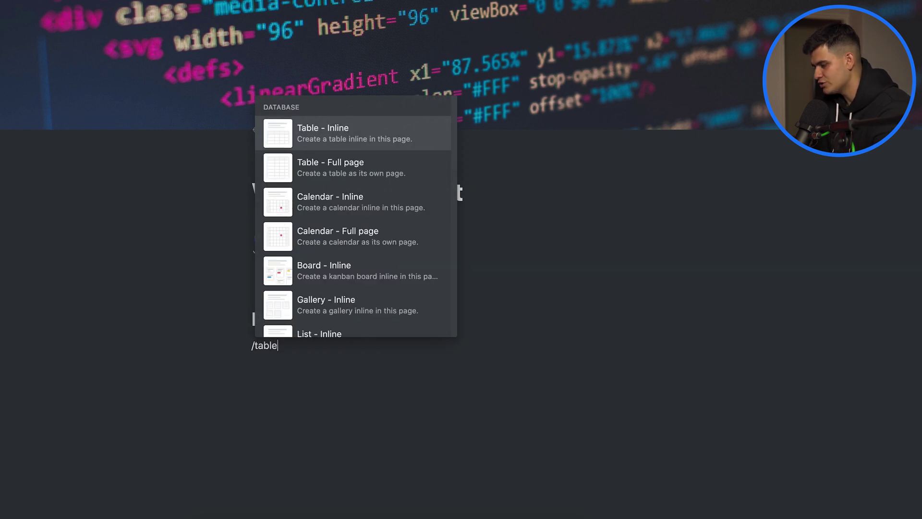
key(Return)
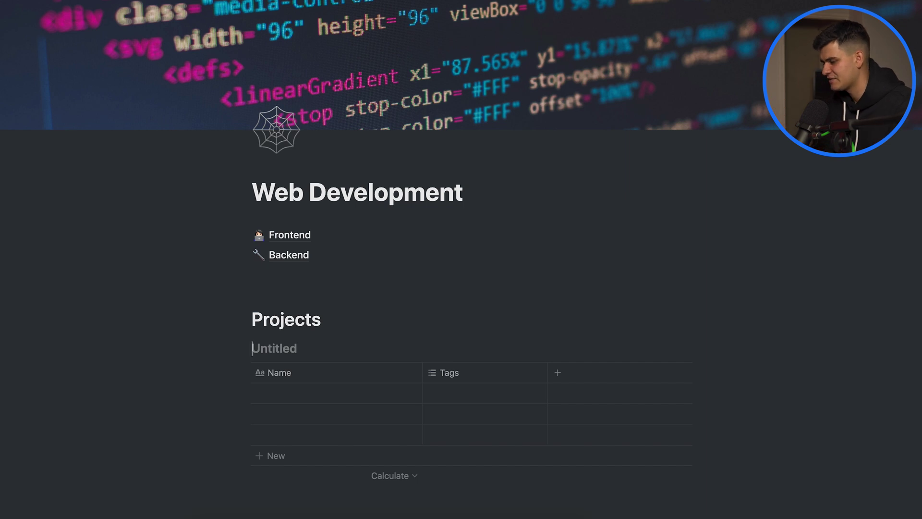
scroll(461, 259, down, 3)
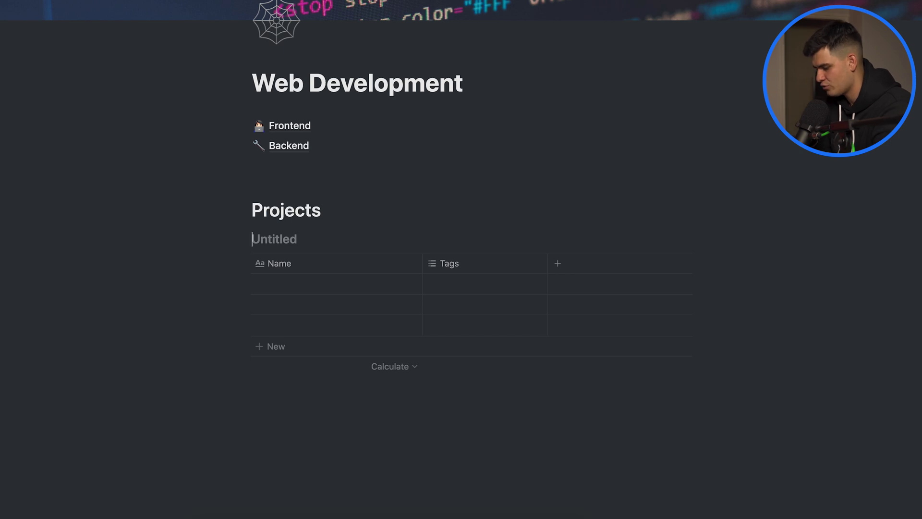
Title the table 'Workload' and rename its Name column to 'To-Do'
text(Workfloa)
key(BackSpace)
key(BackSpace)
key(BackSpace)
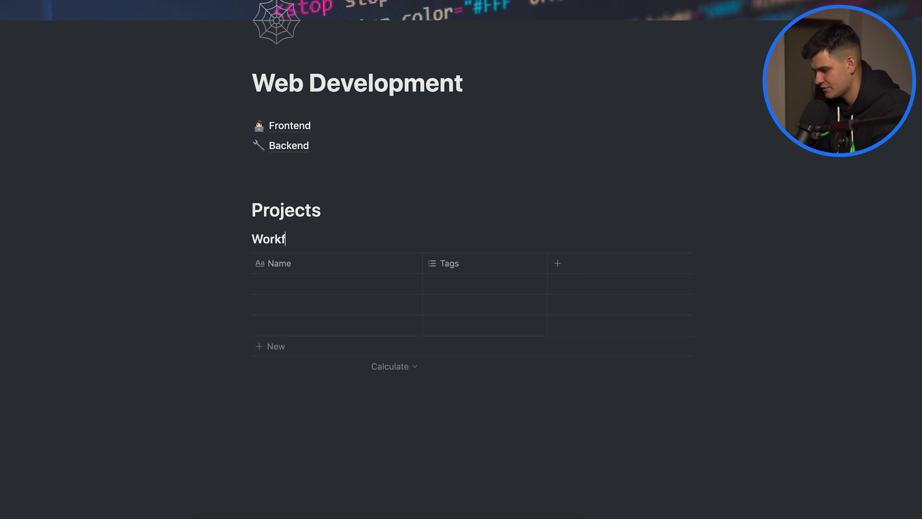
text(oad)
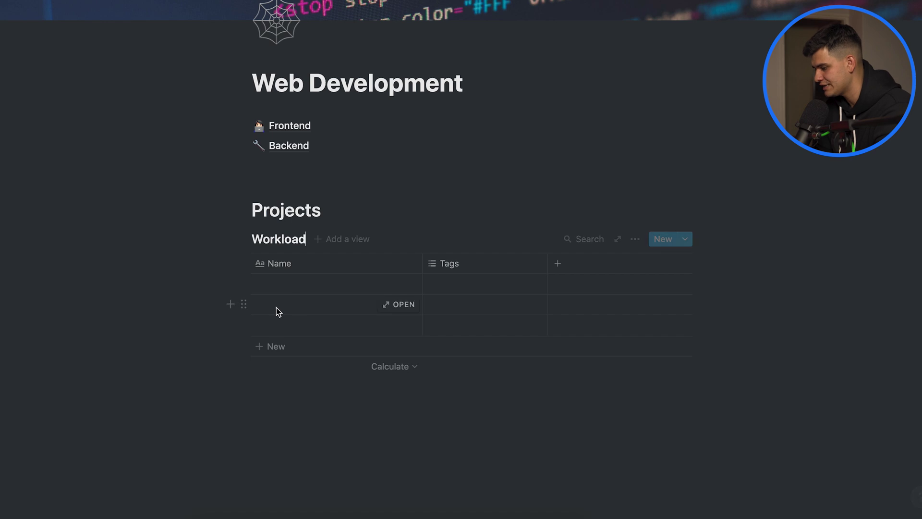
click(279, 262)
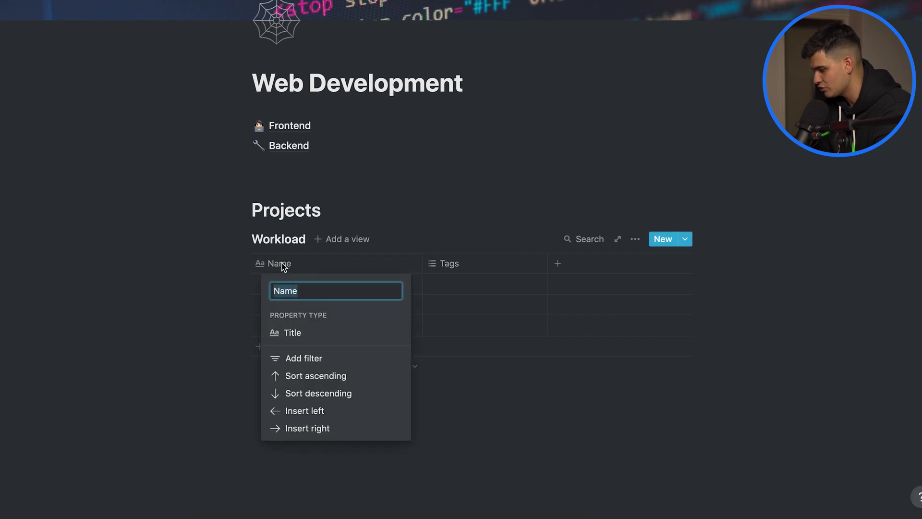
text(To-Do)
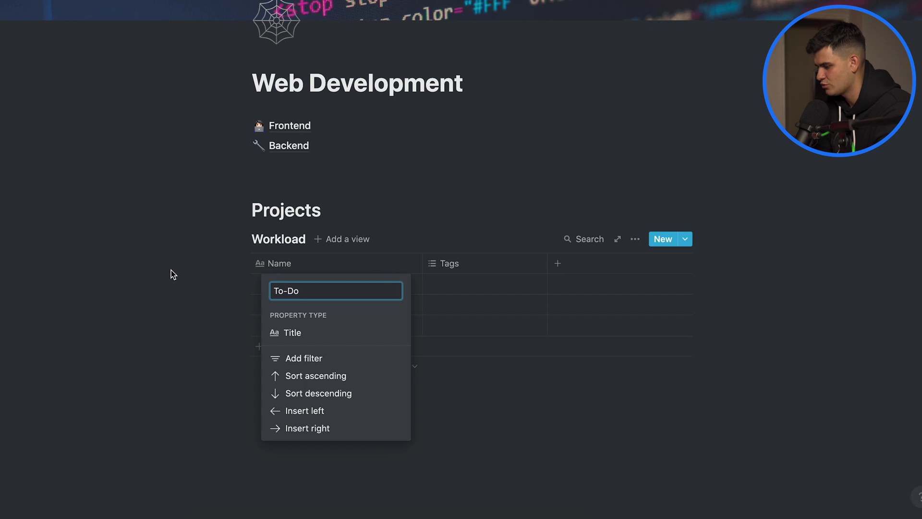
key(Return)
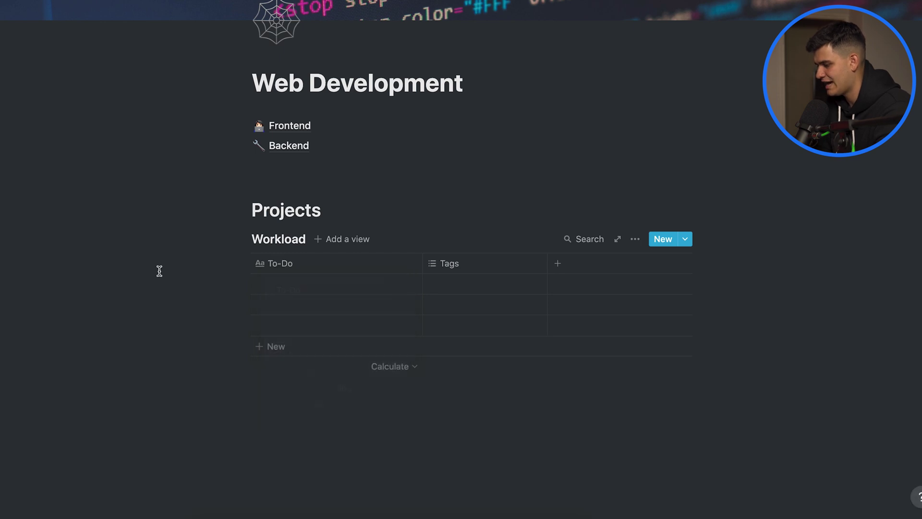
Enter three tasks, the last two being 'Connect to a database' and 'Fetch data from the database'
click(306, 284)
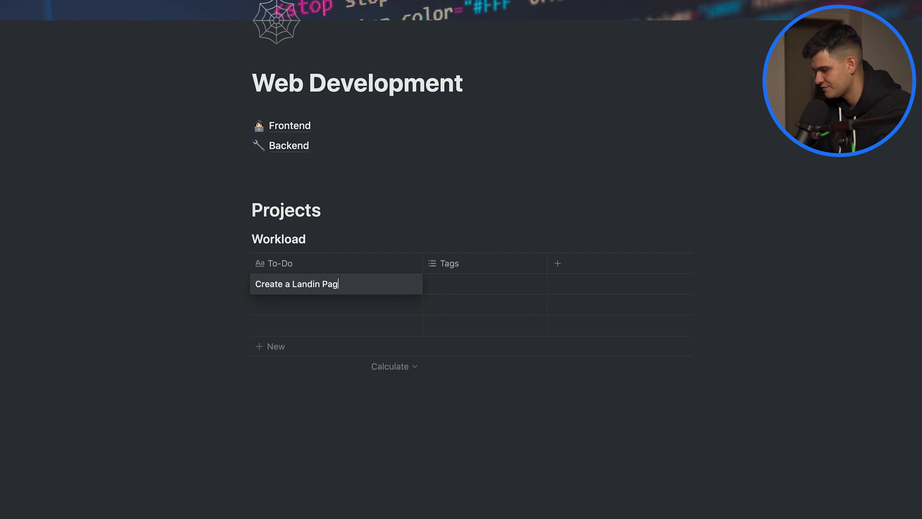
click(306, 304)
text(Connect to a database)
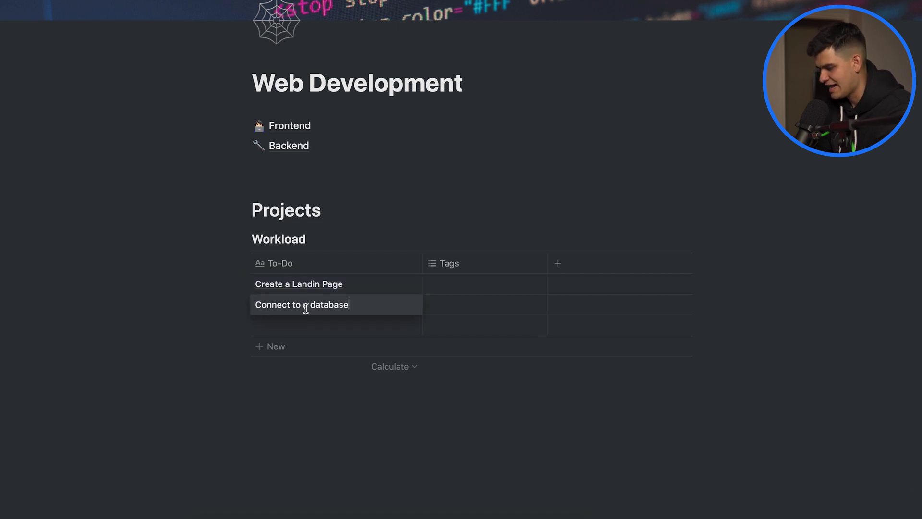
key(Escape)
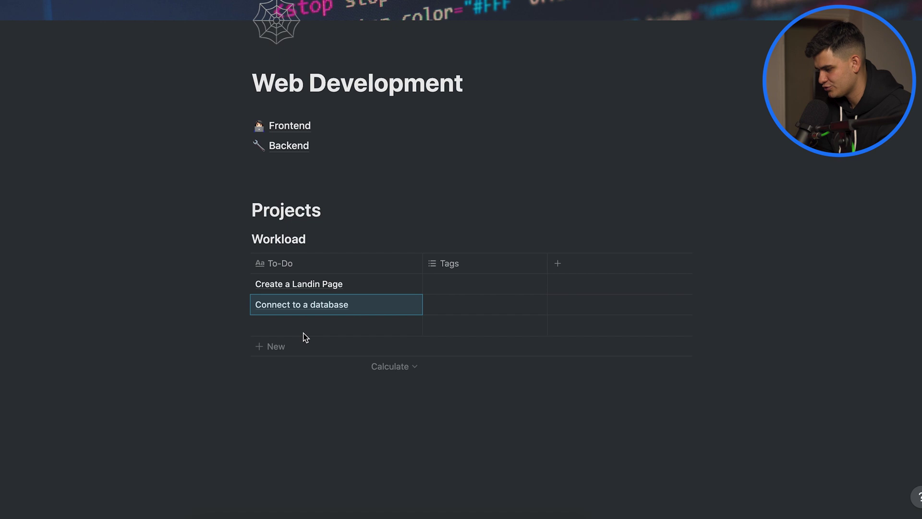
click(303, 332)
text(Fetch data from the database)
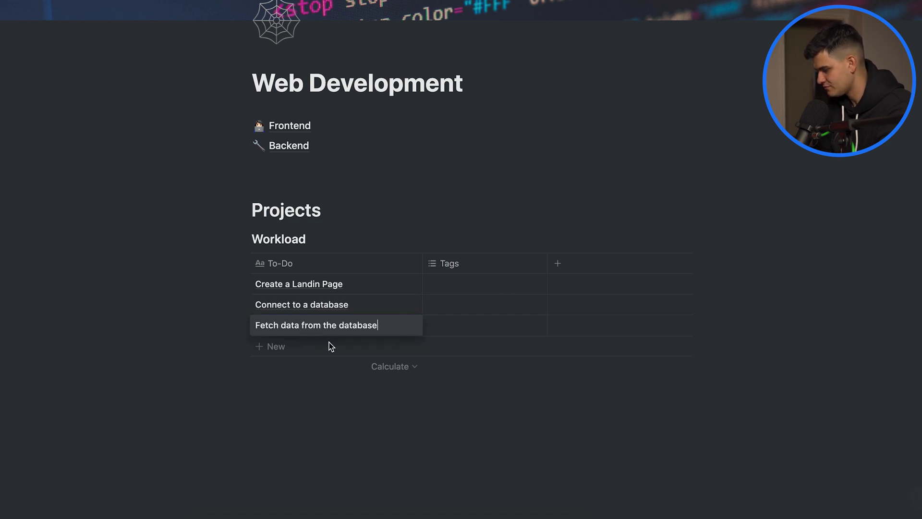
key(Escape)
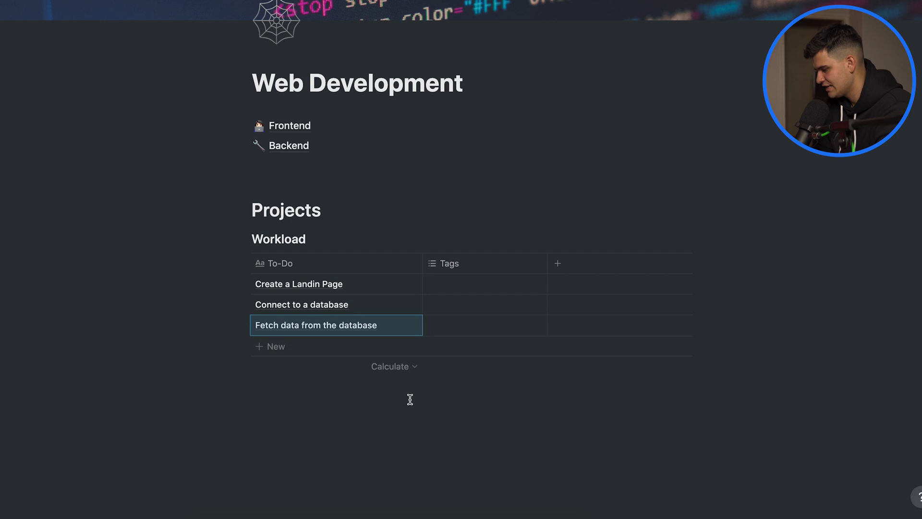
Tag the landing page task with a new green COMPLETE tag
click(486, 286)
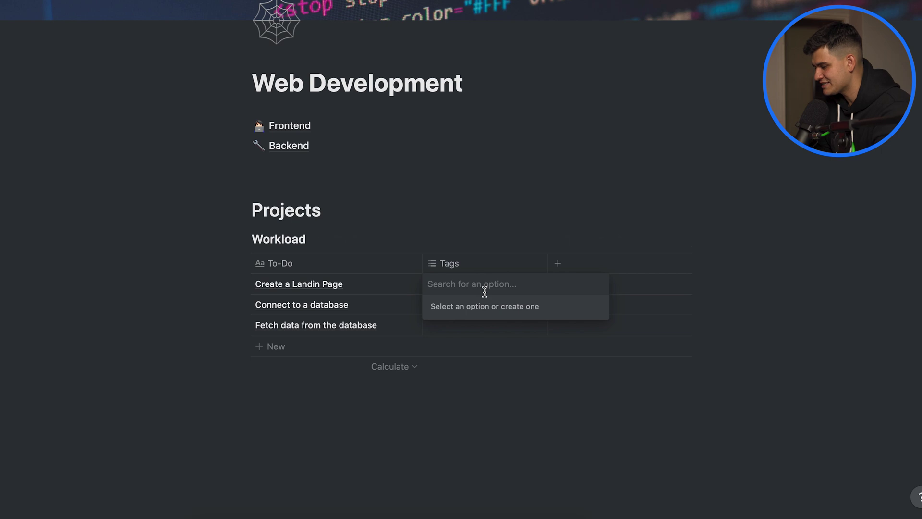
text(COMPLETE)
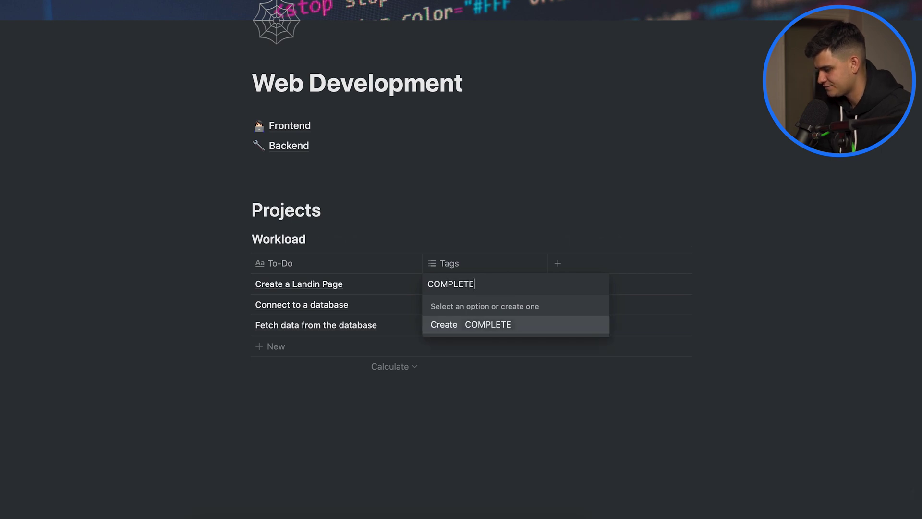
click(501, 330)
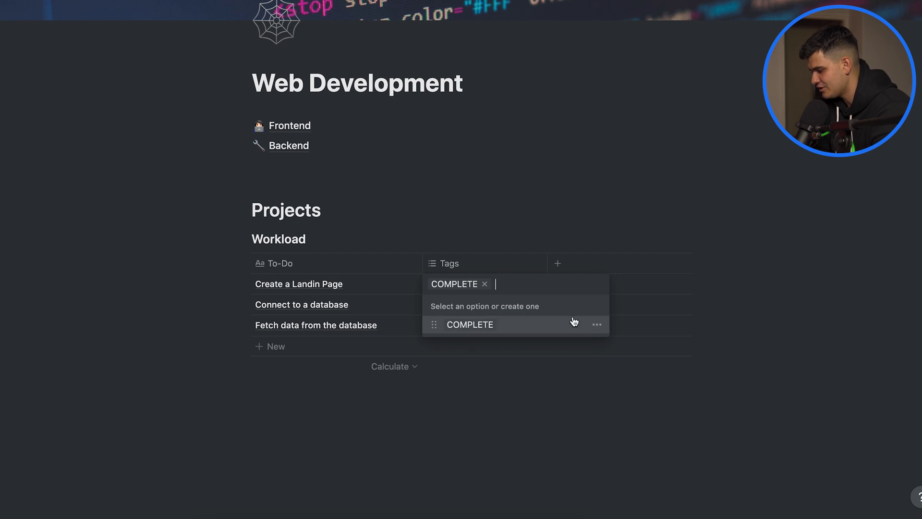
click(598, 326)
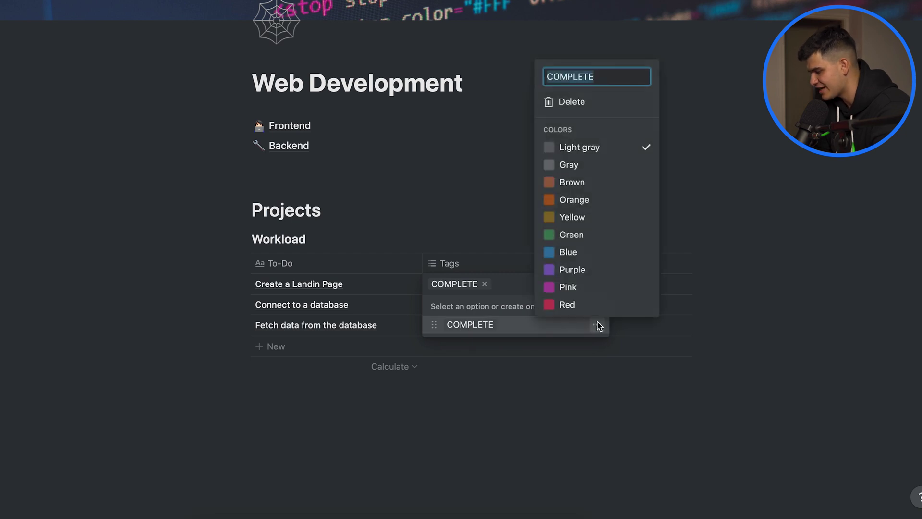
click(579, 242)
click(547, 403)
click(546, 402)
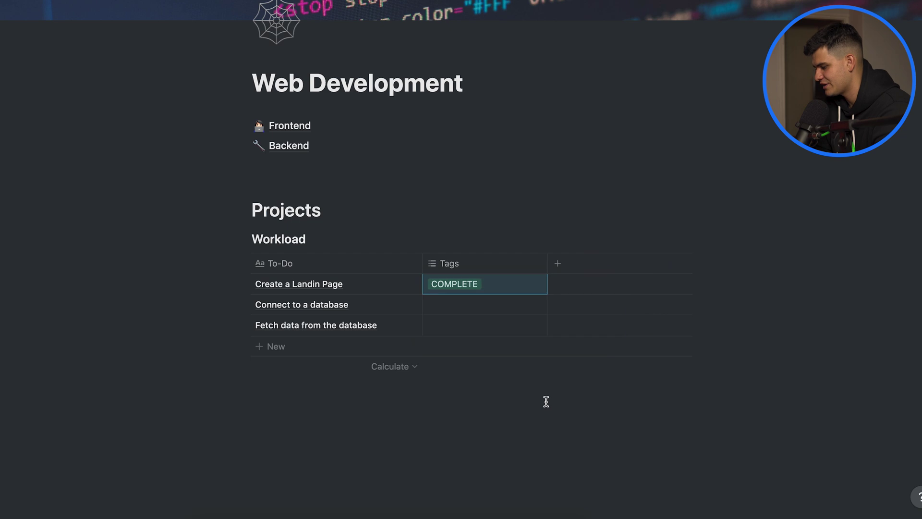
Tag the 'Connect to a database' task with a new orange IN-PROGRESS tag
click(461, 312)
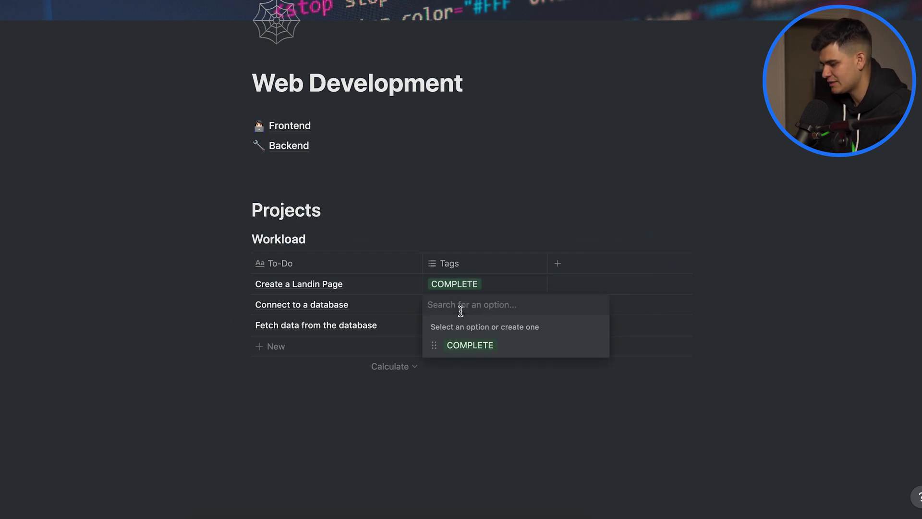
text(IN-PROGRESS)
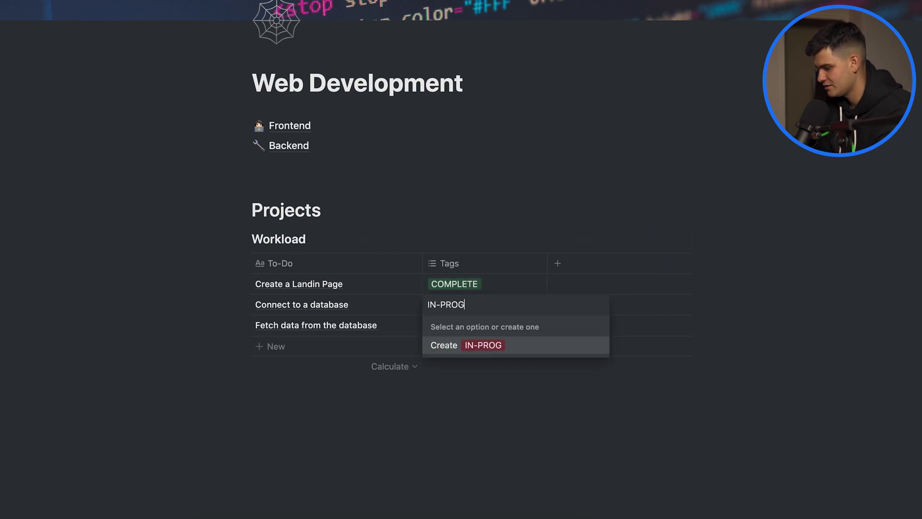
click(580, 346)
click(596, 364)
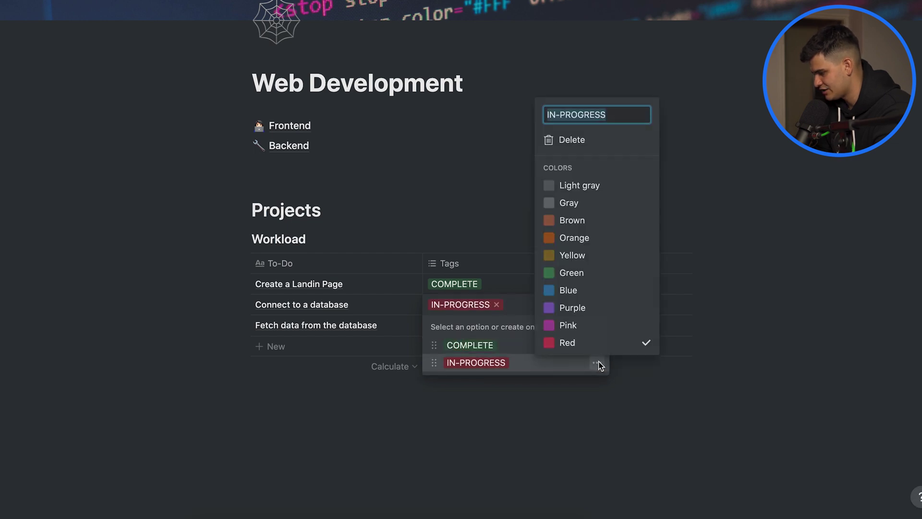
click(572, 238)
click(472, 435)
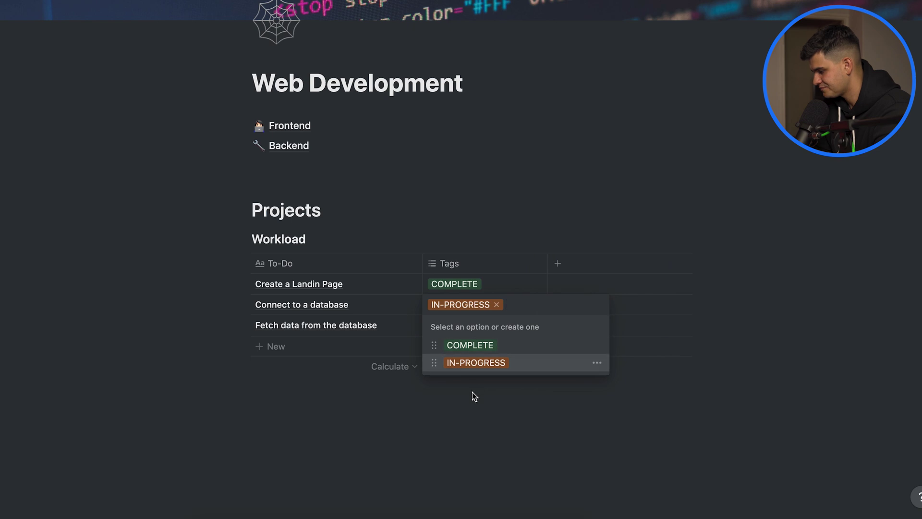
key(Escape)
Tag 'Fetch data from the database' with a new red UPCOMING tag
click(456, 327)
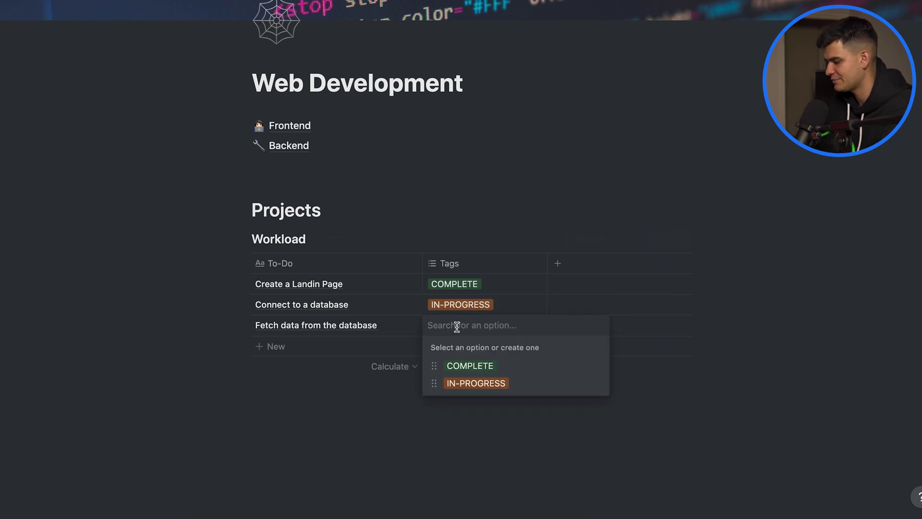
text(UPCOMING)
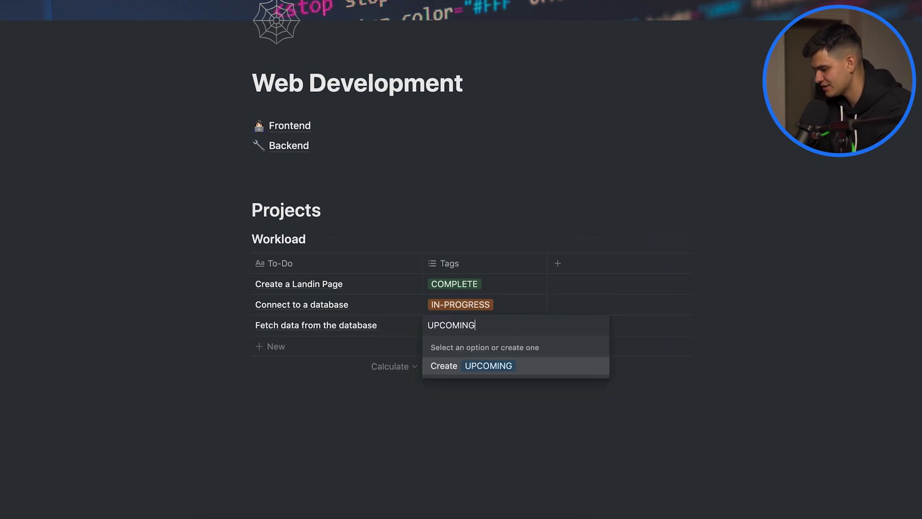
click(506, 368)
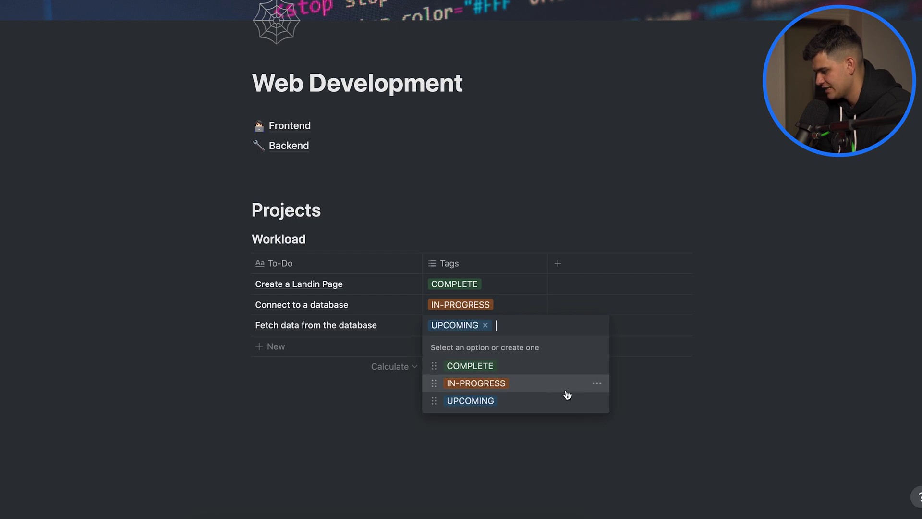
click(596, 401)
click(568, 380)
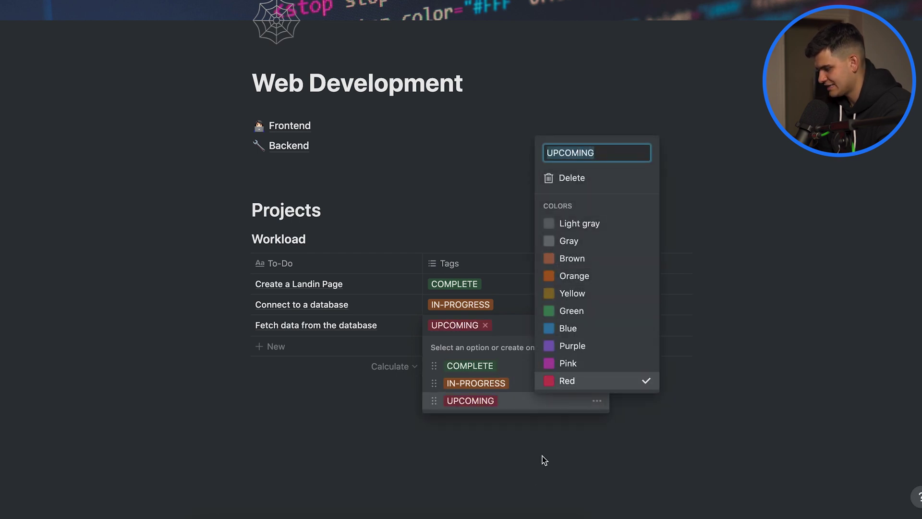
click(533, 480)
click(533, 480)
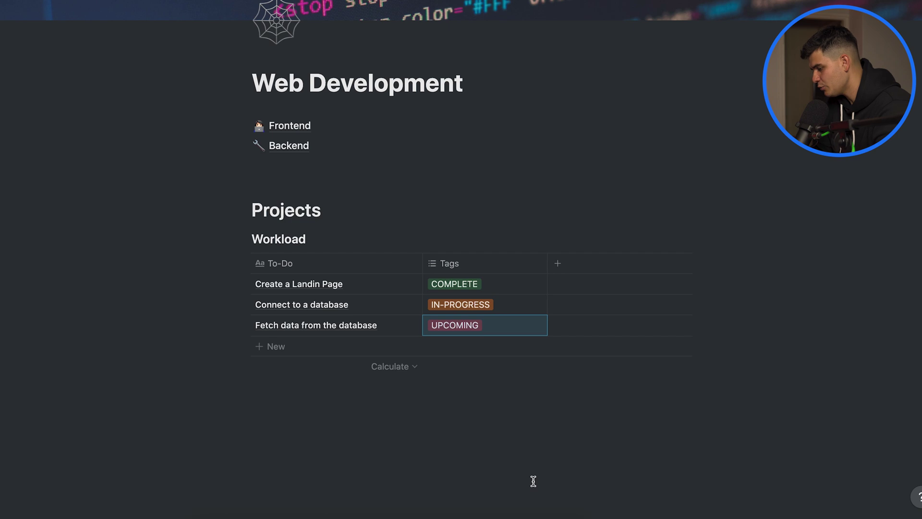
click(529, 480)
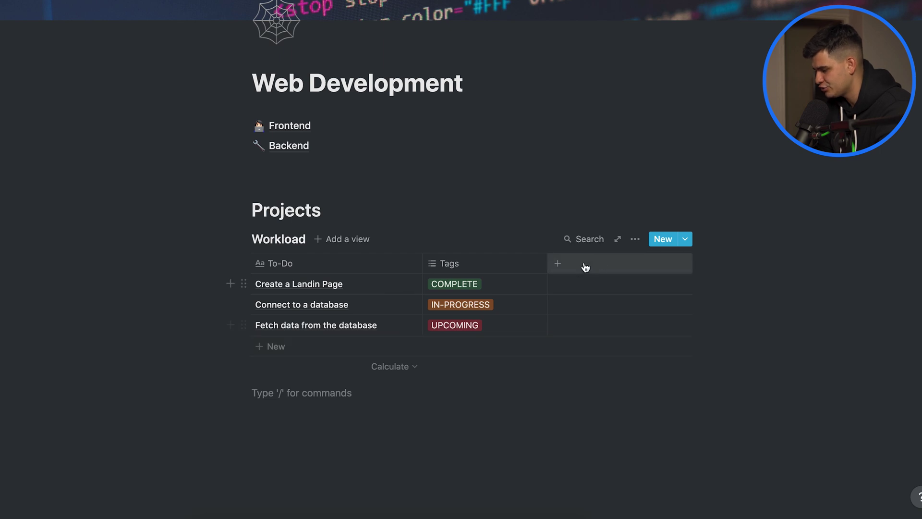
Add a 'Due Date' property of type Date to the Workload table
click(559, 267)
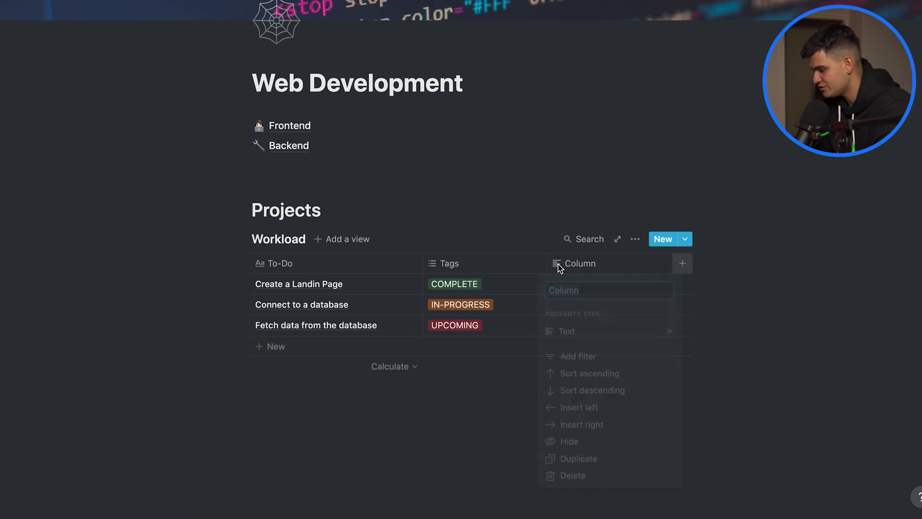
text(Due Date)
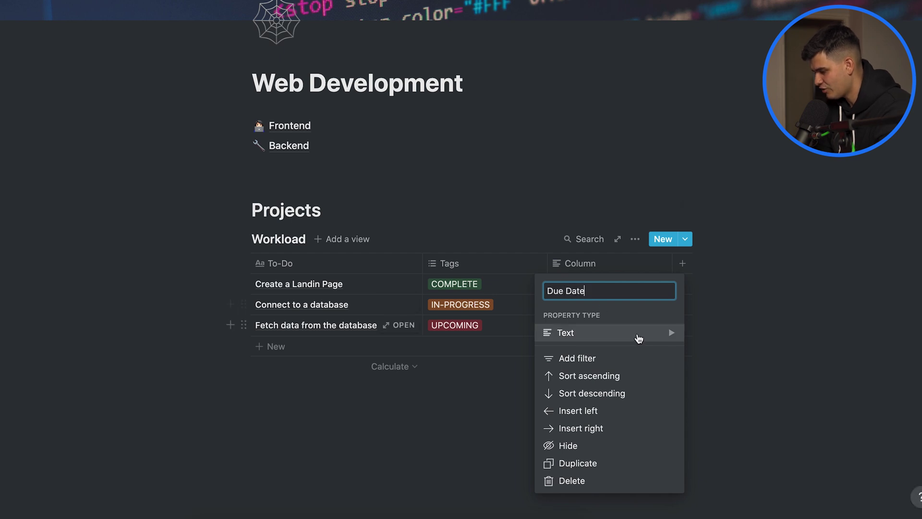
mouse_move(667, 339)
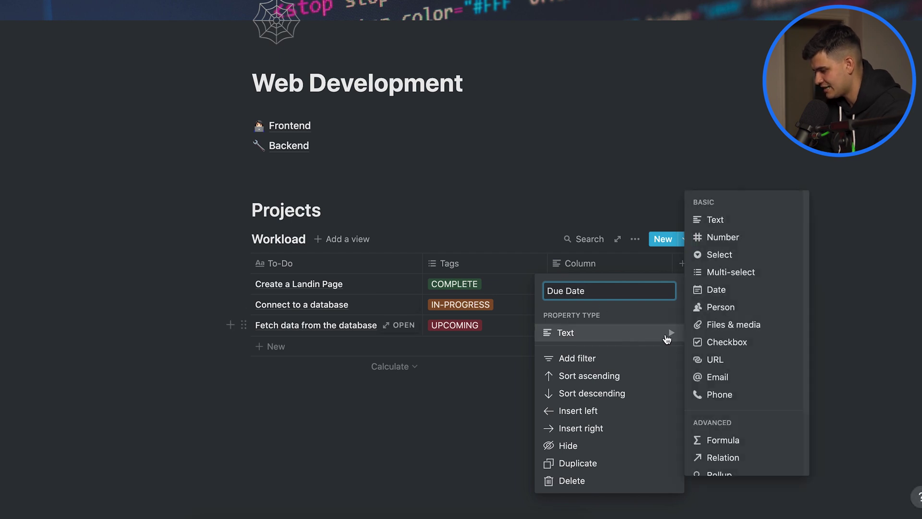
click(718, 289)
Set the three tasks' due dates to October 21, October 28 and October 30, 2021
scroll(601, 299, up, 2)
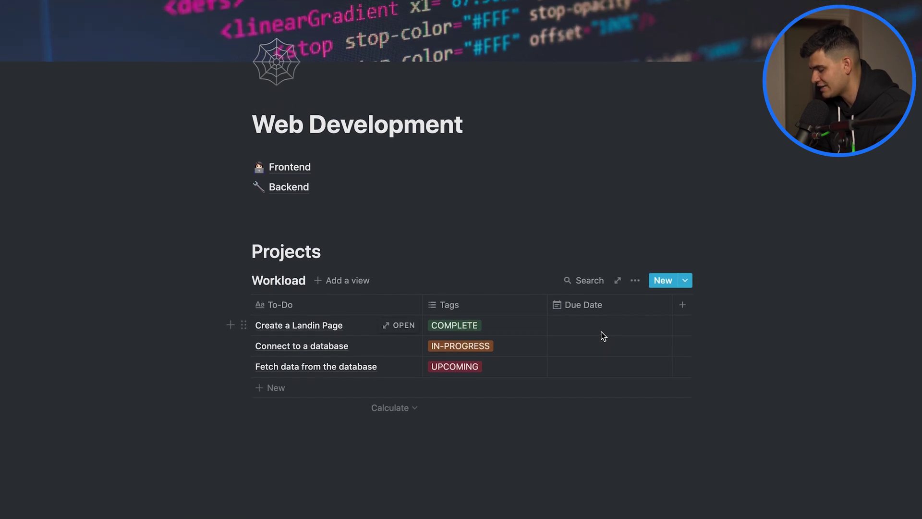
click(604, 346)
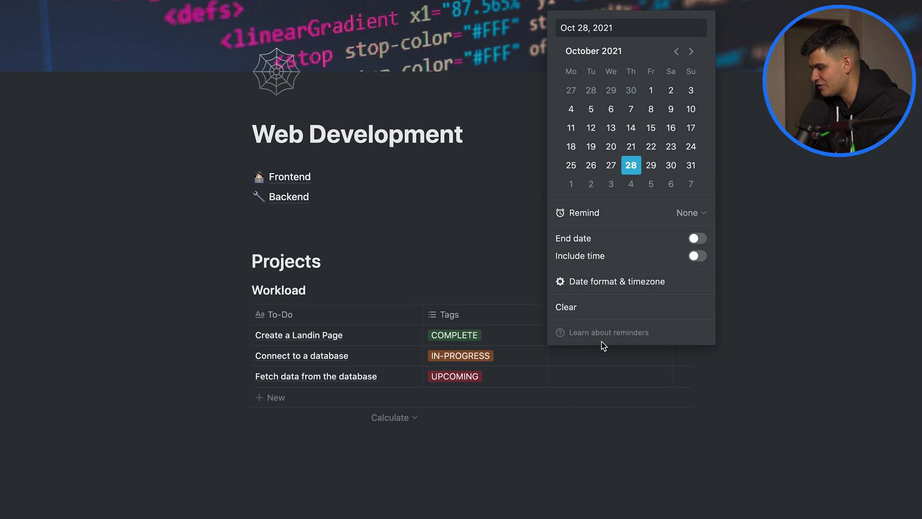
click(632, 149)
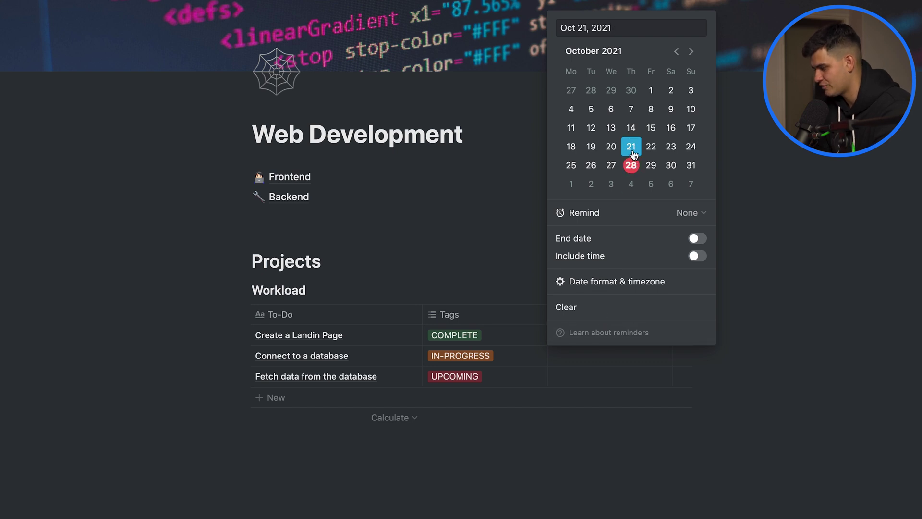
click(574, 358)
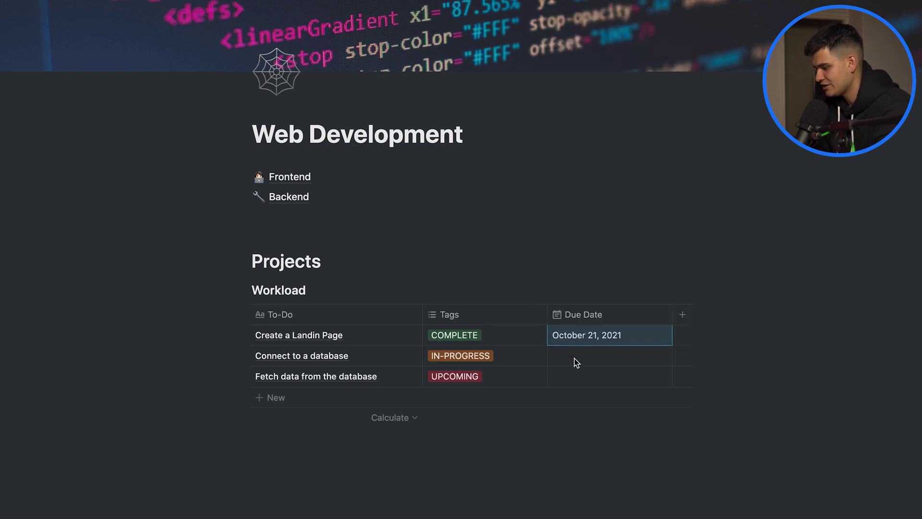
click(575, 361)
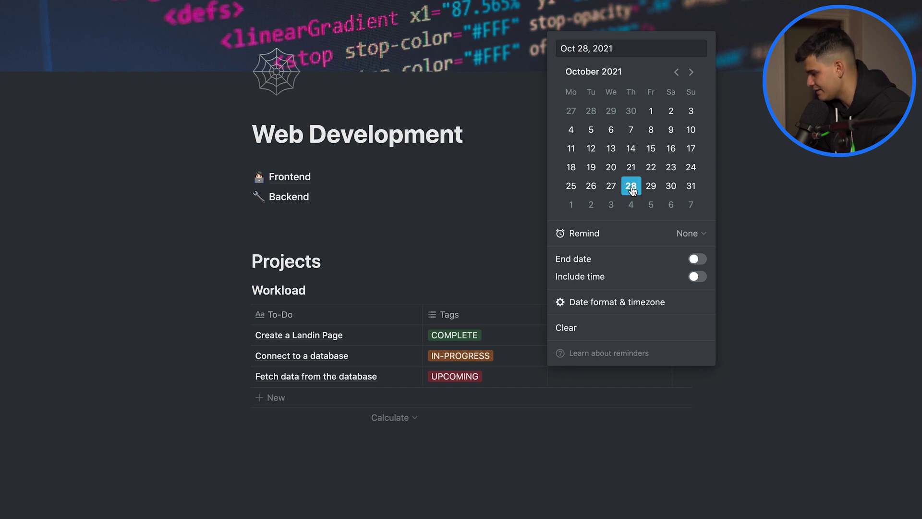
click(595, 381)
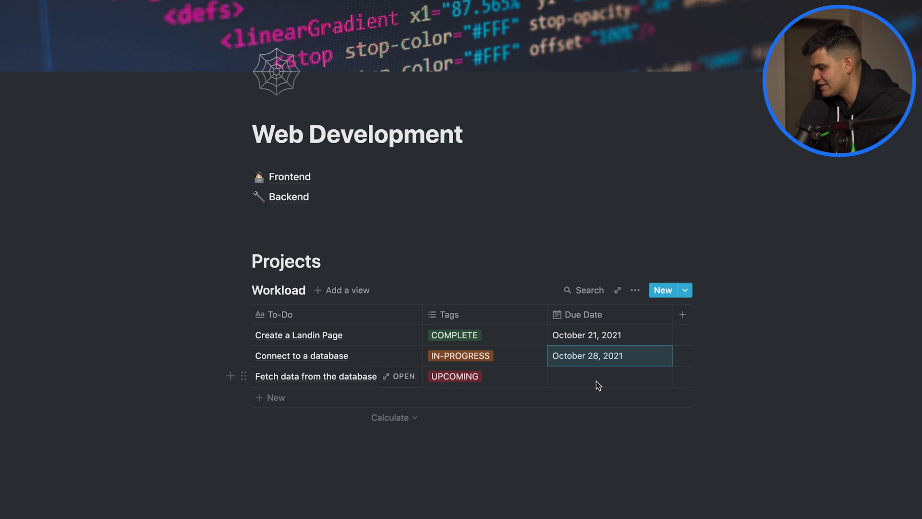
click(596, 382)
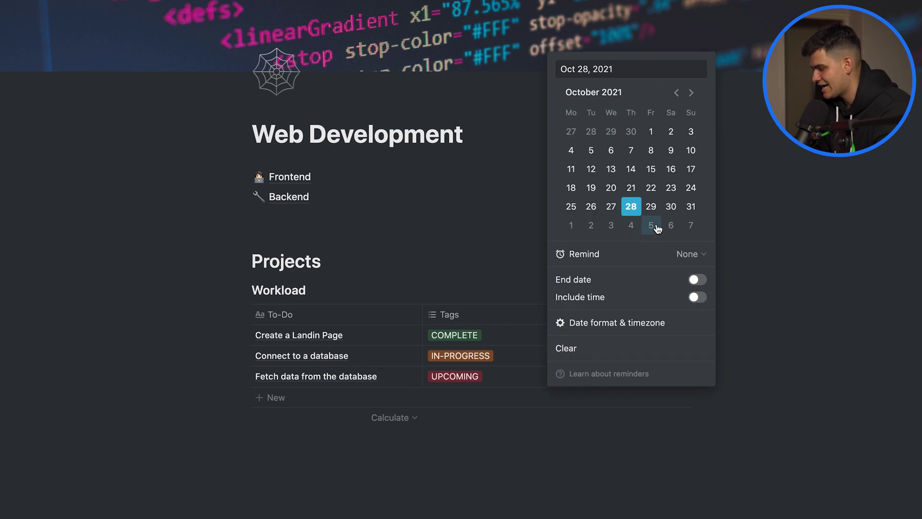
click(672, 211)
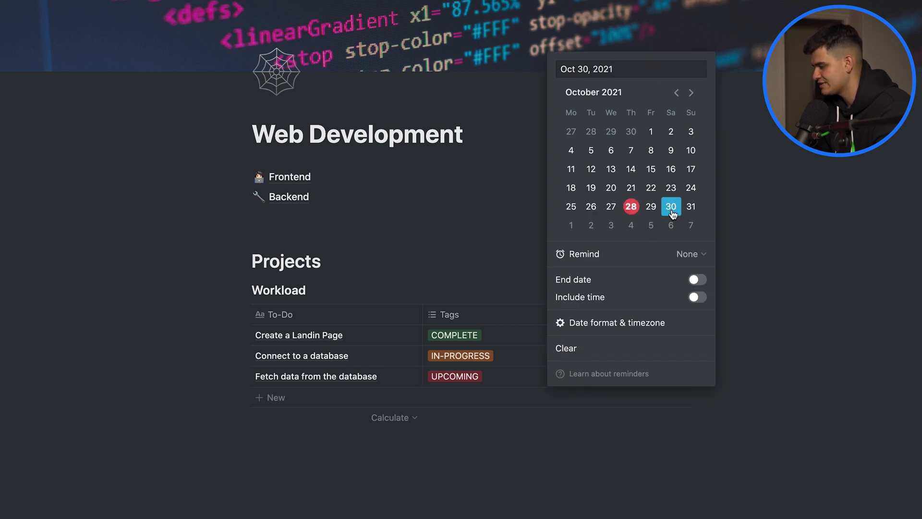
click(615, 448)
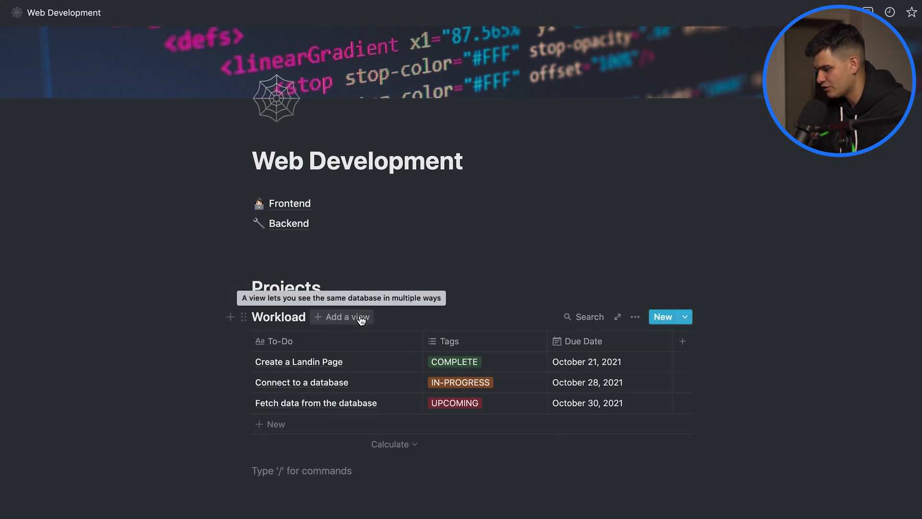
Add a Board view of the Workload database
click(361, 321)
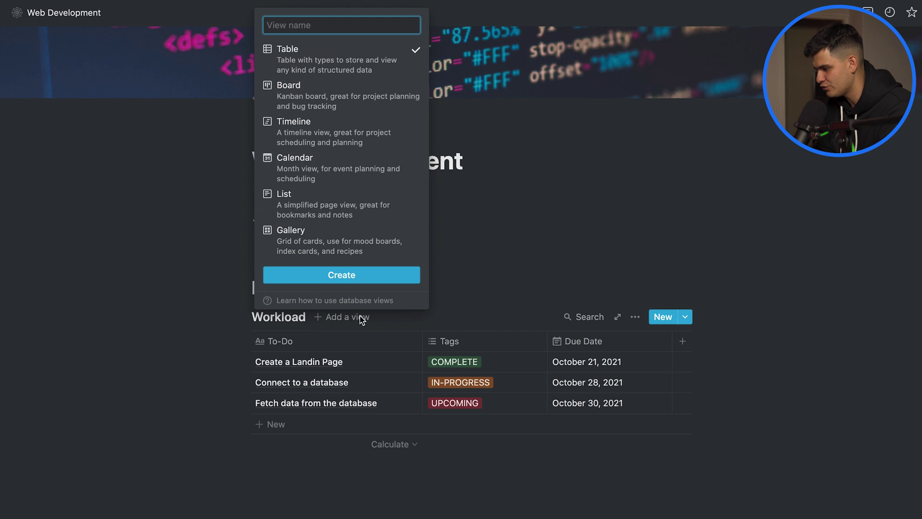
click(320, 95)
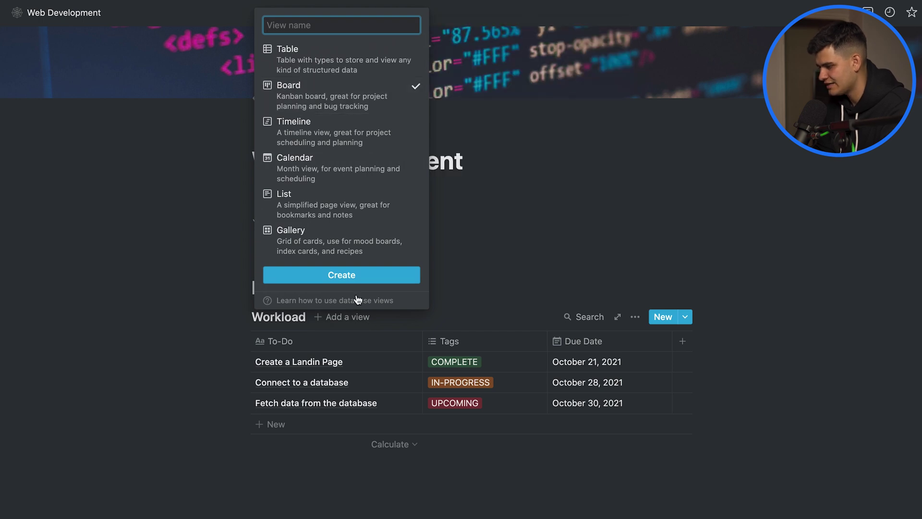
click(366, 276)
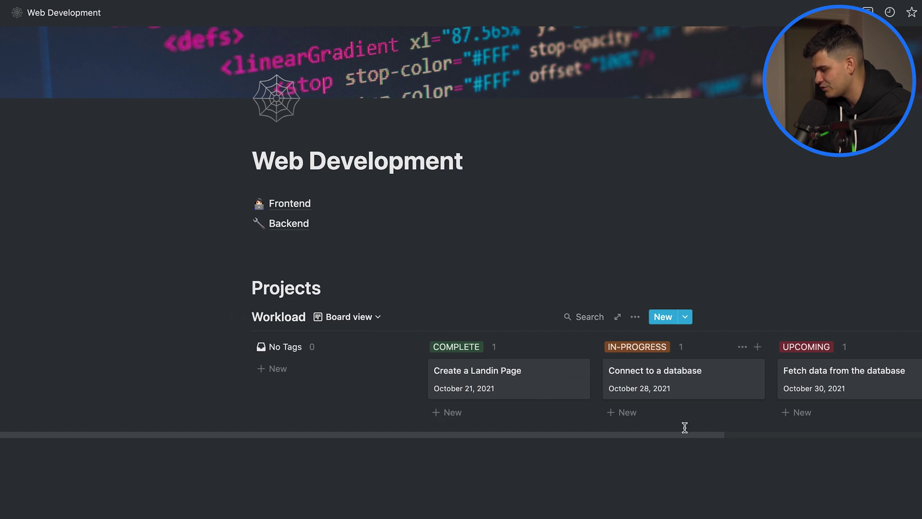
Order the board columns UPCOMING, IN-PROGRESS, COMPLETE and move 'Connect to a database' into COMPLETE
scroll(685, 428, right, 5)
scroll(685, 428, right, 2)
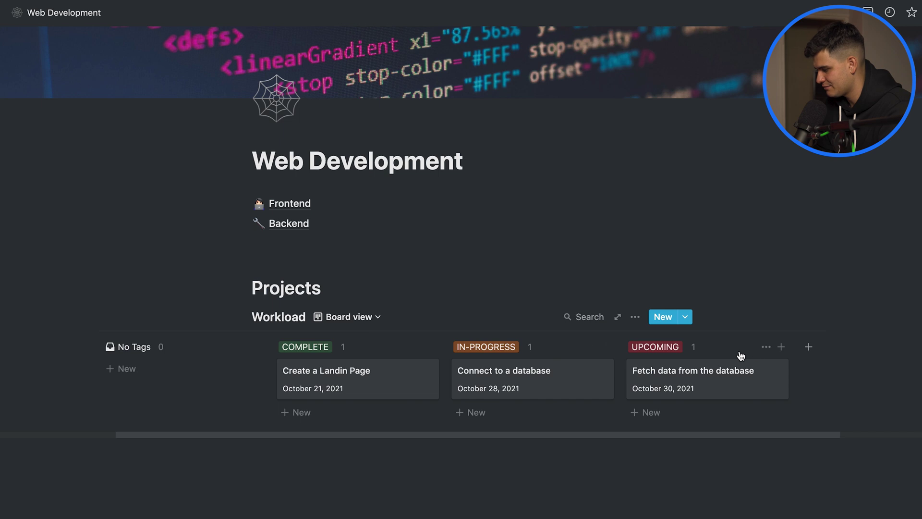
drag(746, 352, 307, 346)
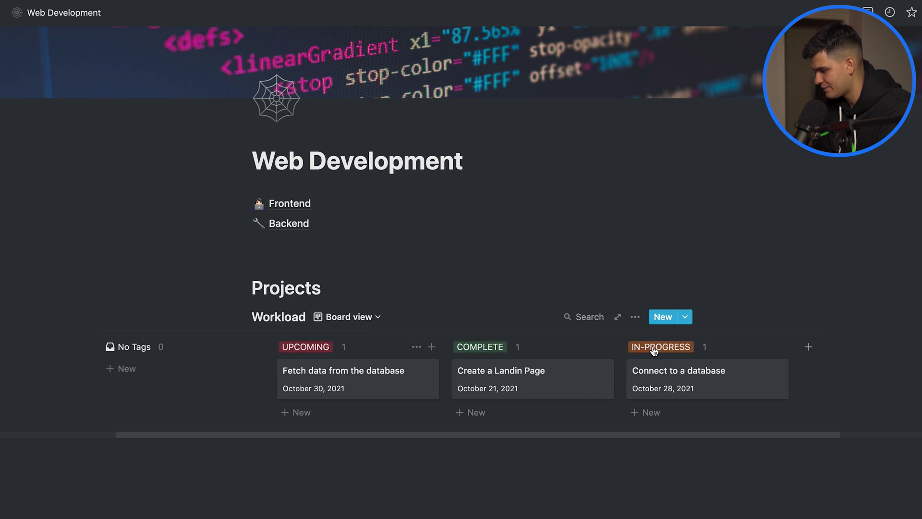
drag(701, 351, 558, 354)
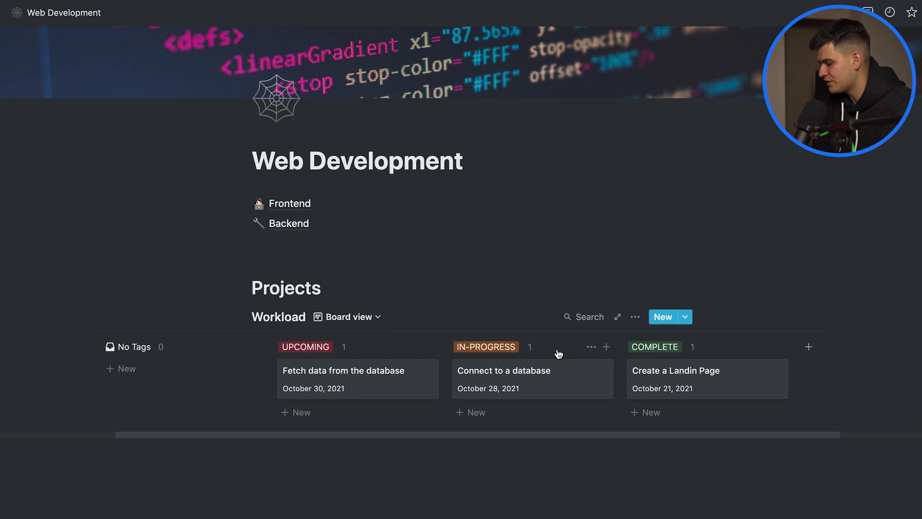
drag(517, 380, 687, 399)
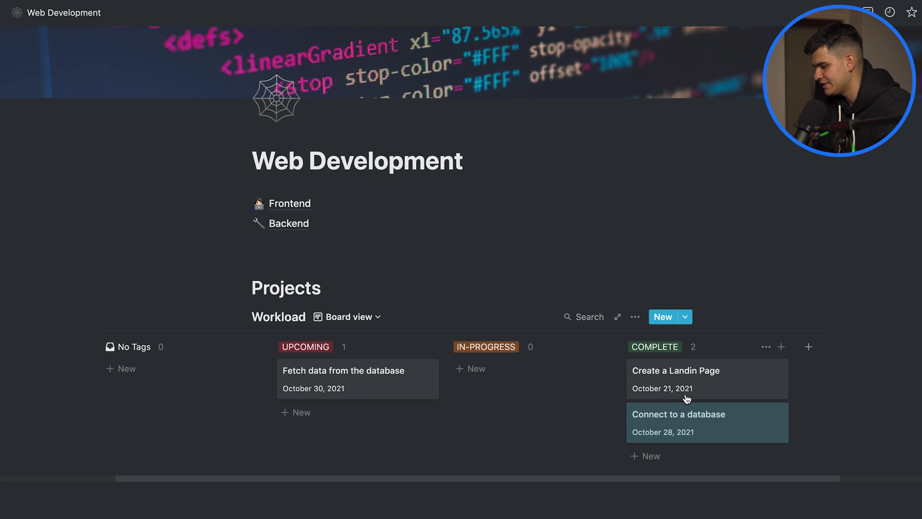
Add a Calendar view to Workload, showing October 2021 with tasks on the 21st, 28th and 30th
click(381, 318)
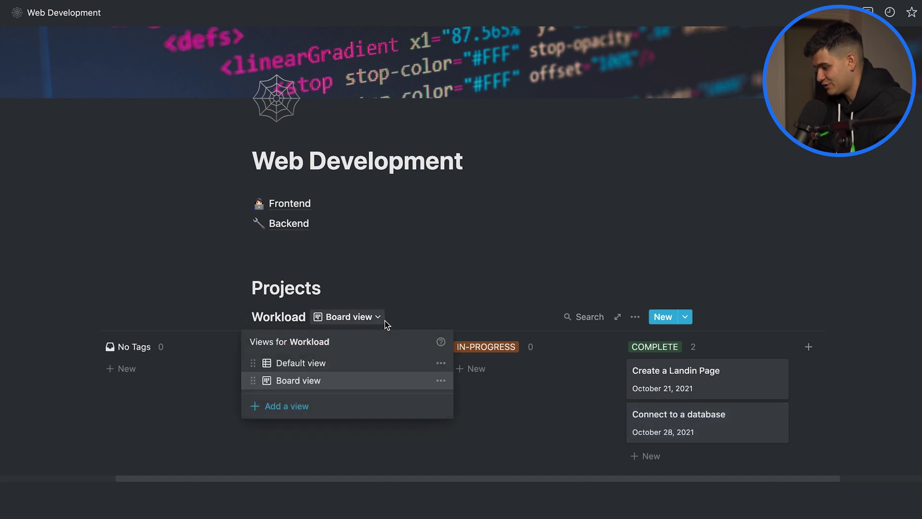
click(346, 365)
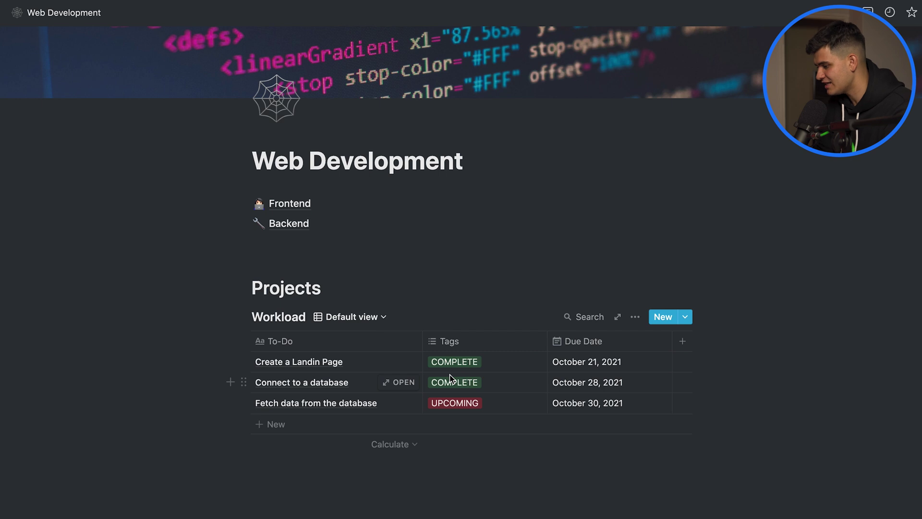
scroll(385, 269, down, 3)
click(383, 239)
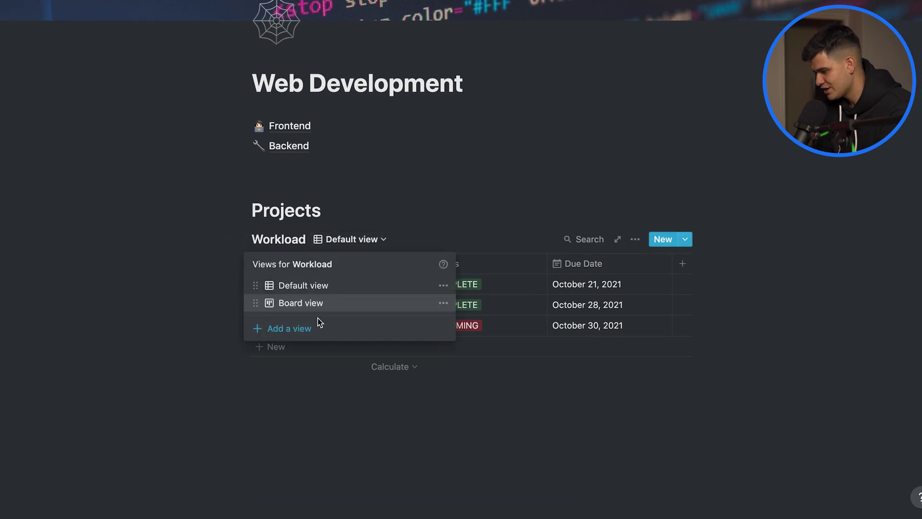
click(305, 329)
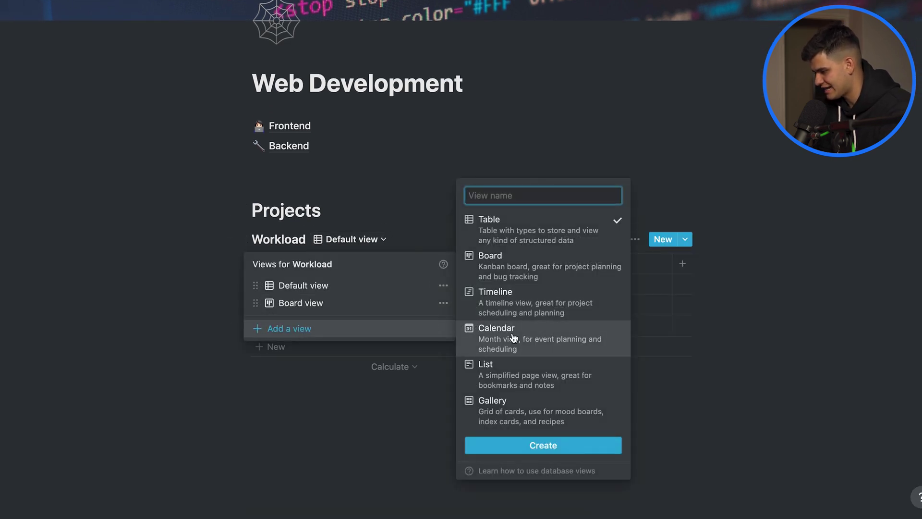
click(513, 338)
click(547, 445)
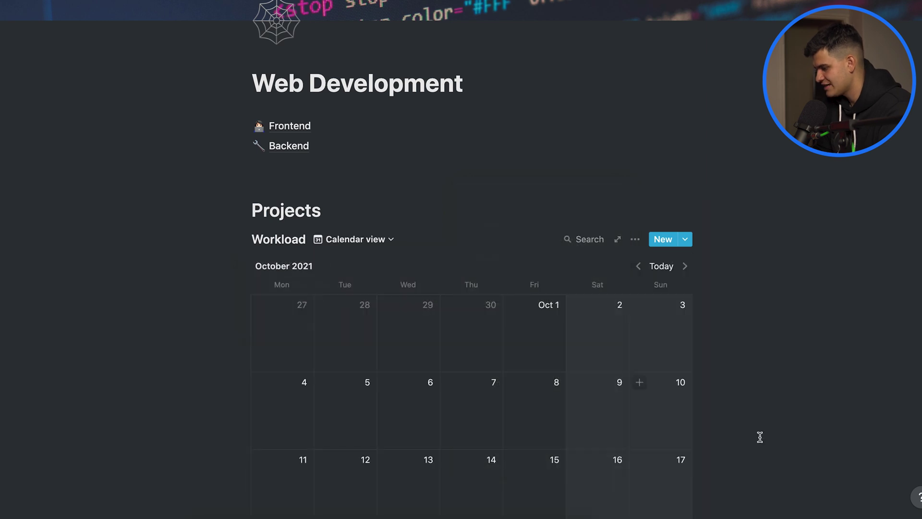
scroll(814, 454, down, 5)
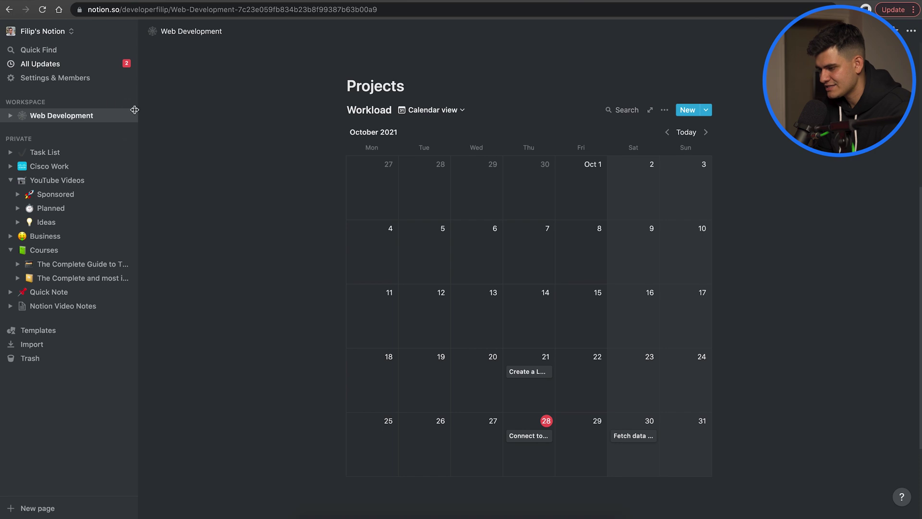
Create a new untitled workspace page and open its template gallery to preview the Goals template
click(125, 102)
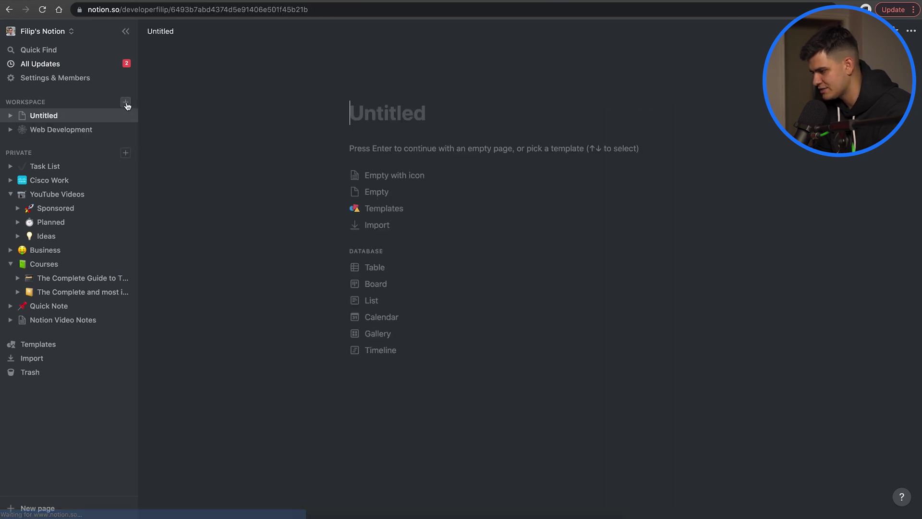
click(401, 208)
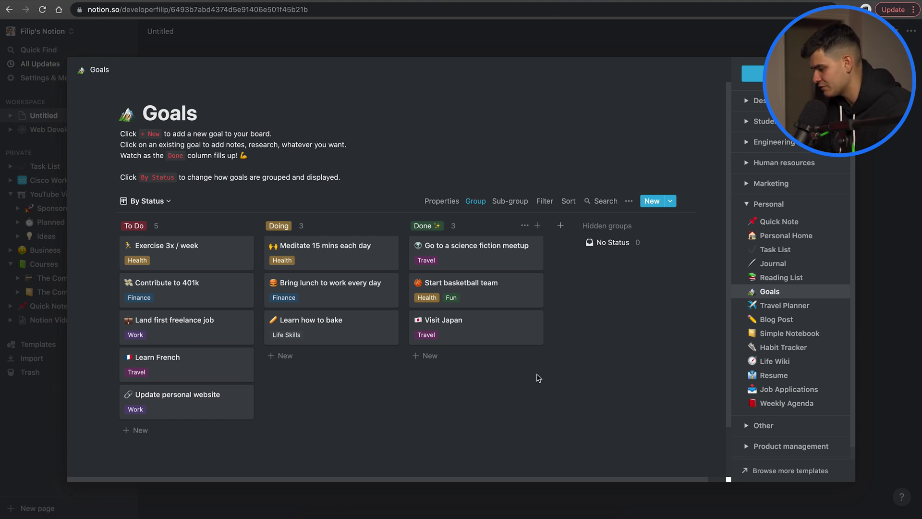
Discard the Goals template edits and preview the Resume template, scrolling down through it
click(757, 376)
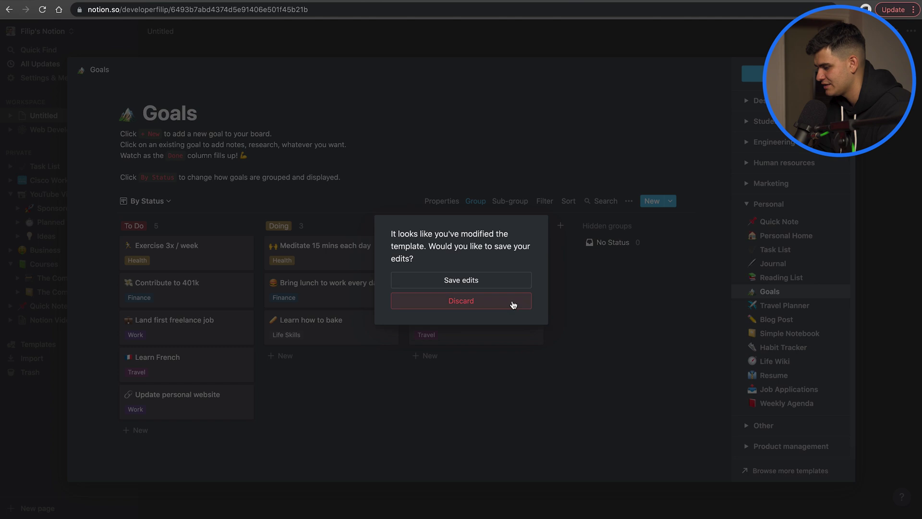
click(512, 303)
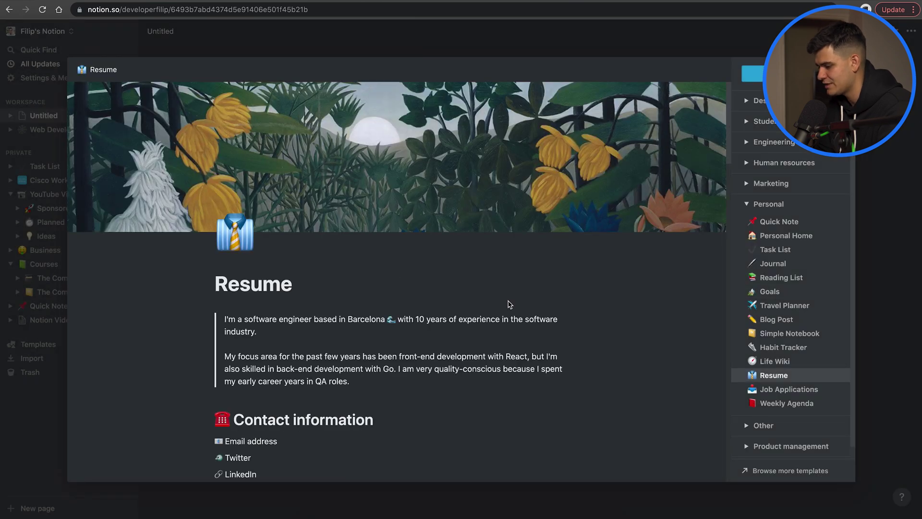
scroll(510, 305, down, 5)
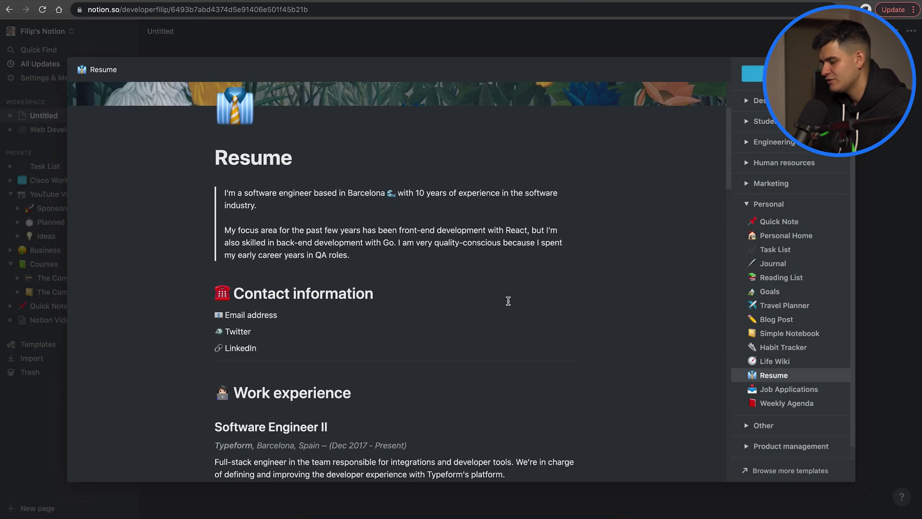
scroll(508, 301, down, 2)
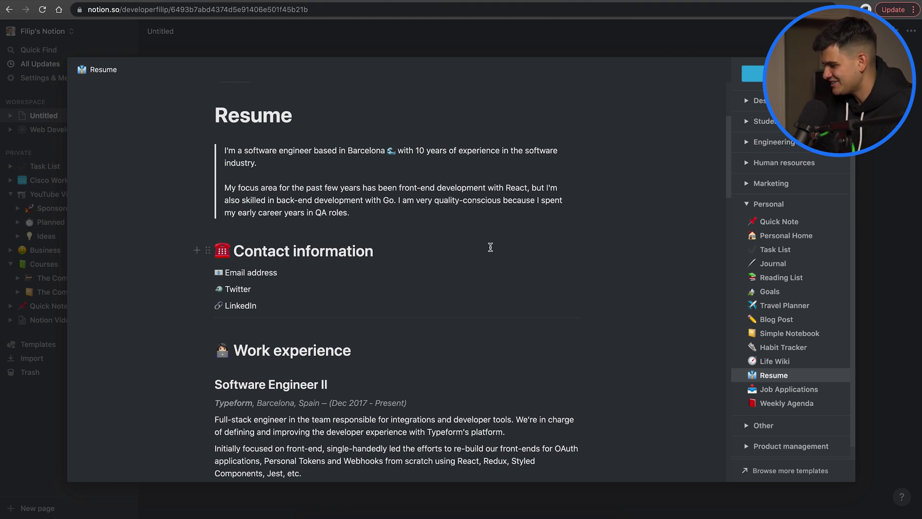
scroll(490, 247, down, 8)
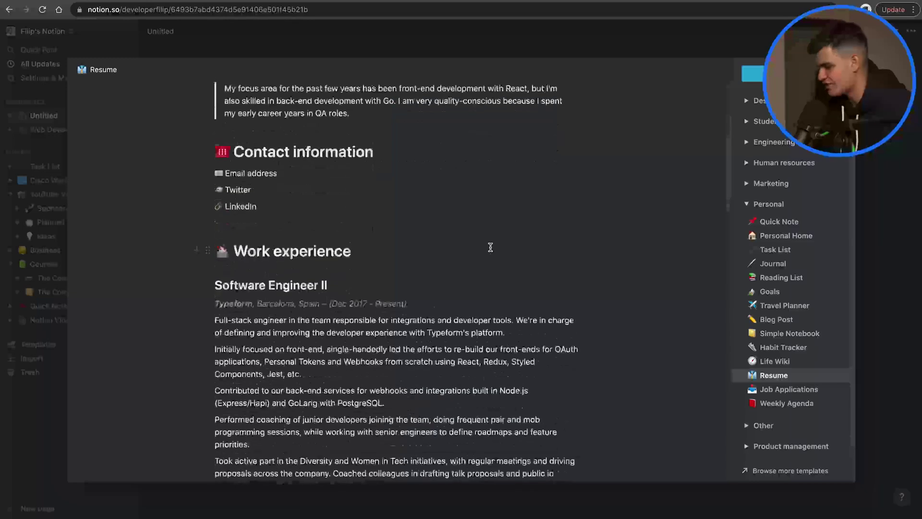
scroll(490, 247, down, 10)
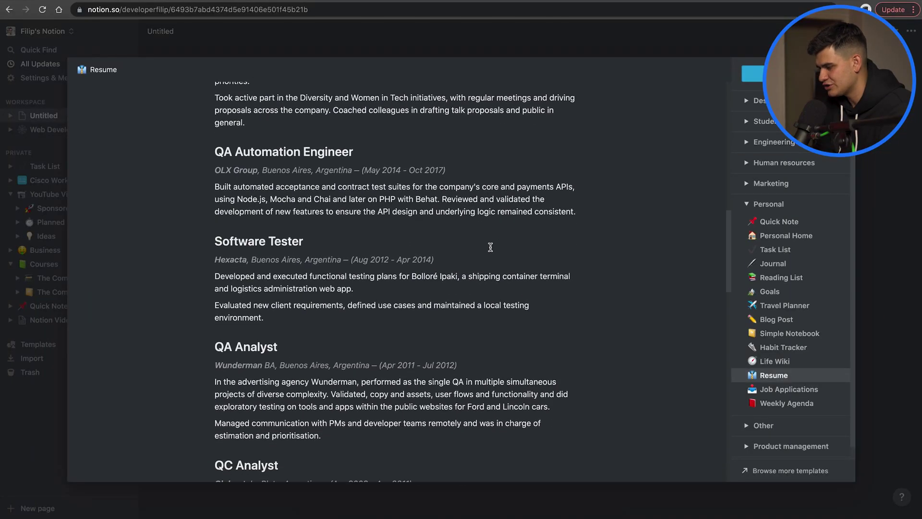
scroll(491, 247, down, 8)
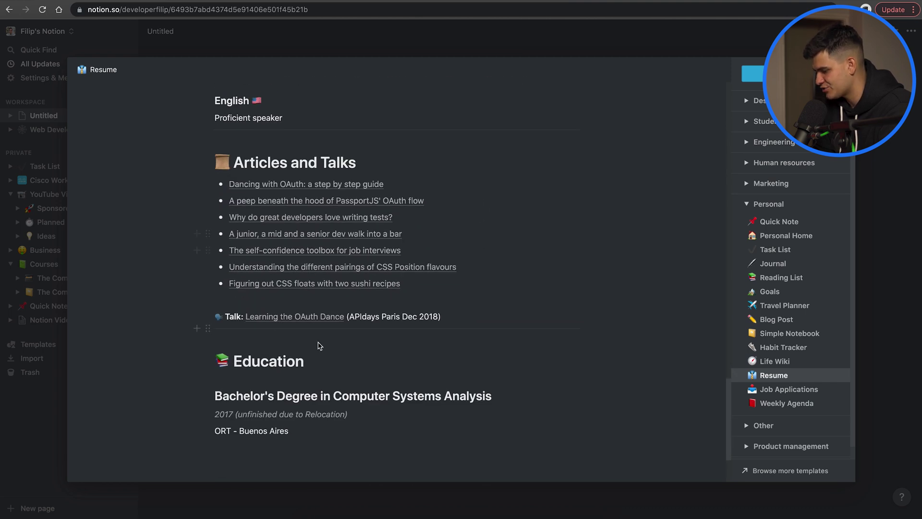
Scroll back to the top of the Resume preview and switch to the Job Applications template
scroll(481, 301, up, 15)
scroll(479, 301, up, 3)
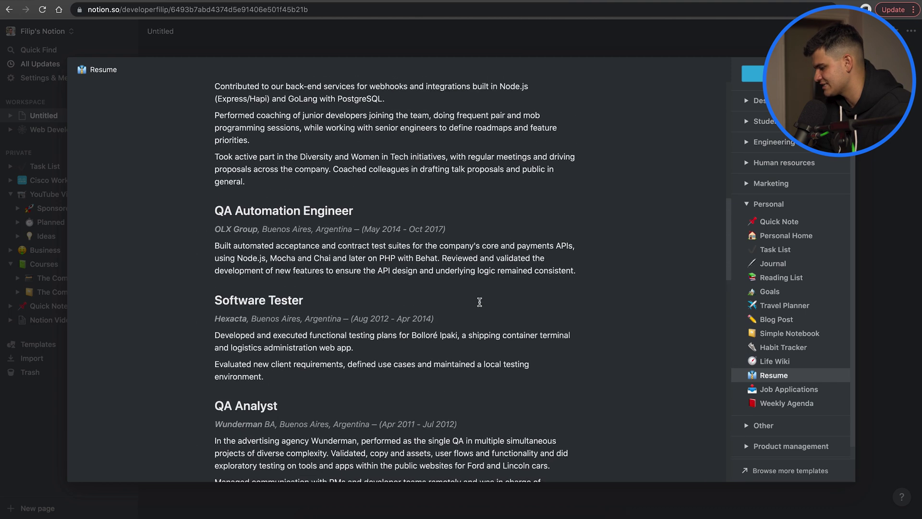
scroll(479, 301, up, 15)
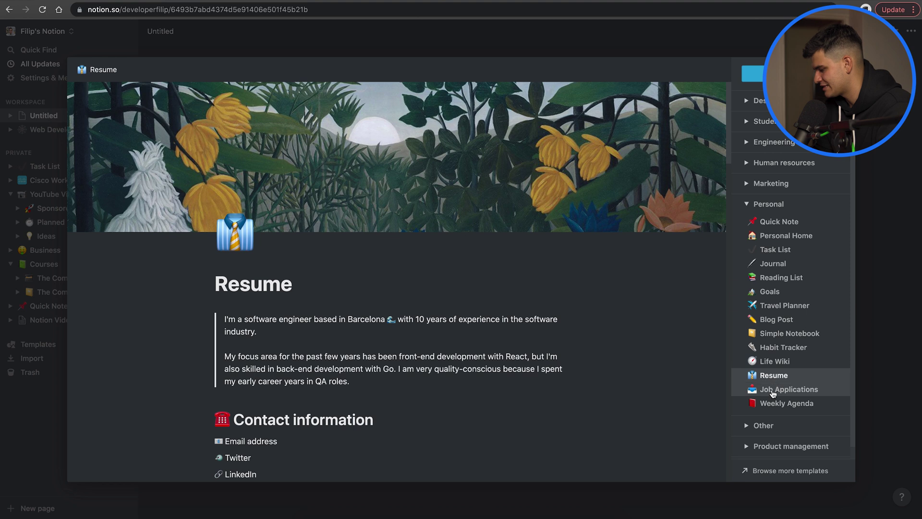
click(773, 391)
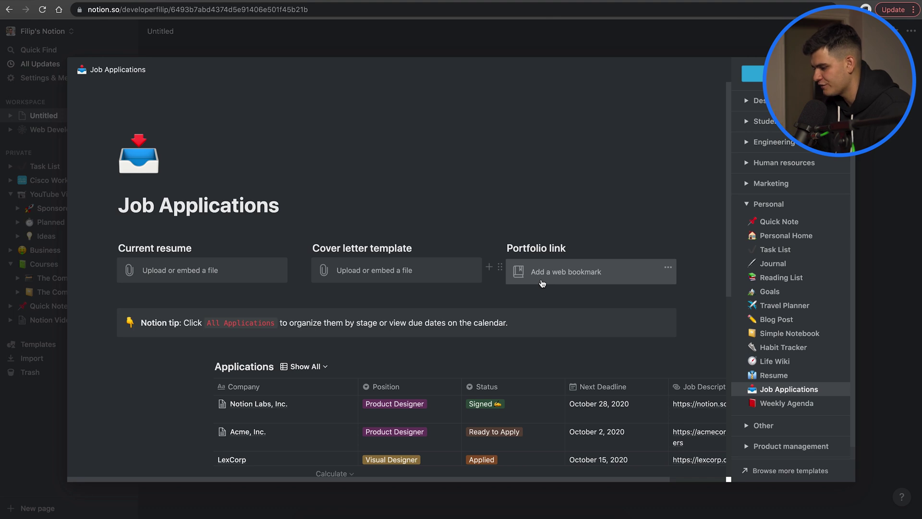
Scroll the Job Applications preview, panning across the Applications table's five companies down to Drafts
scroll(542, 283, down, 3)
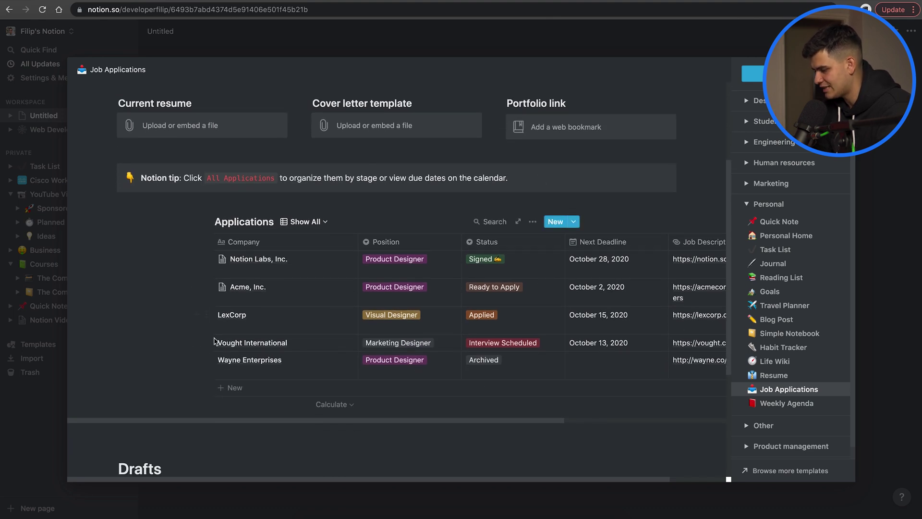
scroll(376, 325, right, 2)
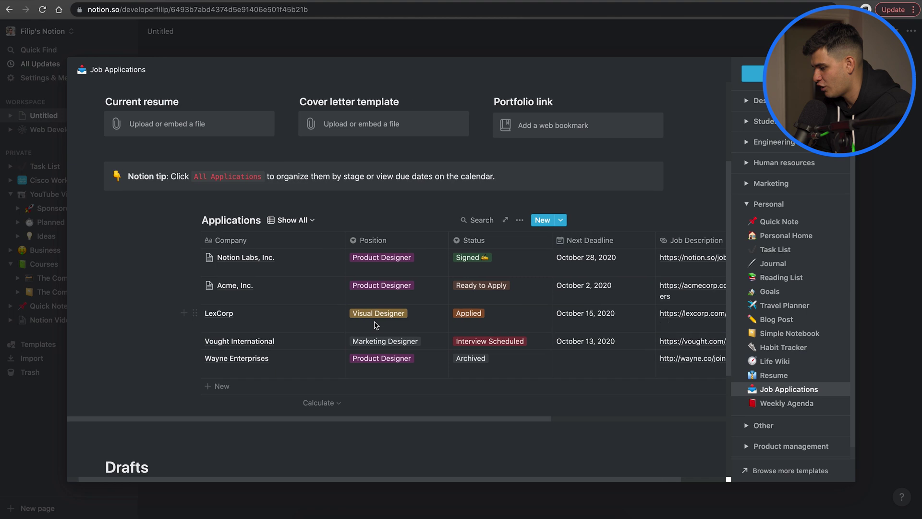
scroll(427, 378, right, 4)
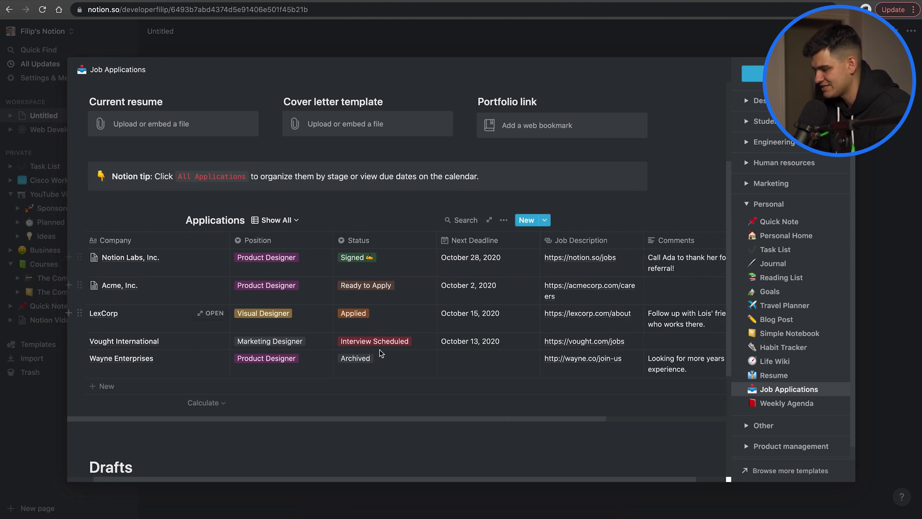
scroll(529, 357, right, 2)
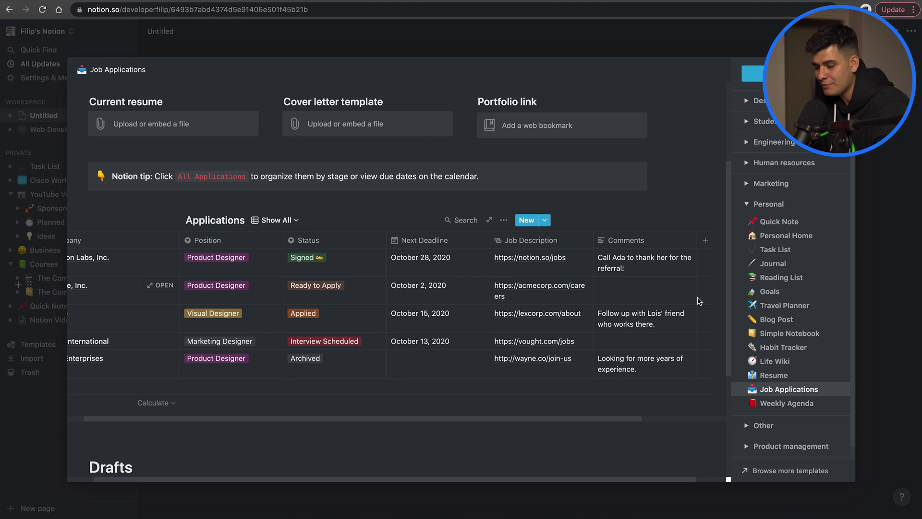
scroll(401, 422, down, 3)
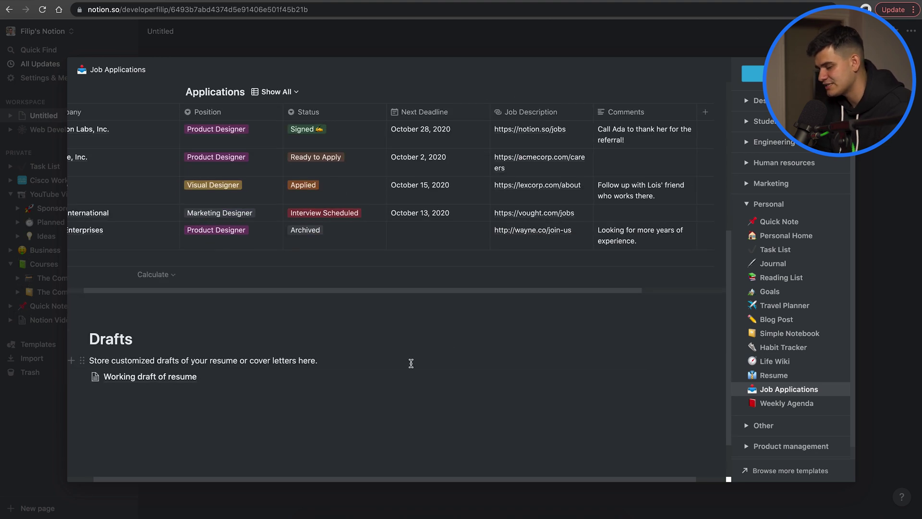
scroll(412, 369, up, 3)
scroll(412, 374, up, 1)
scroll(412, 374, left, 3)
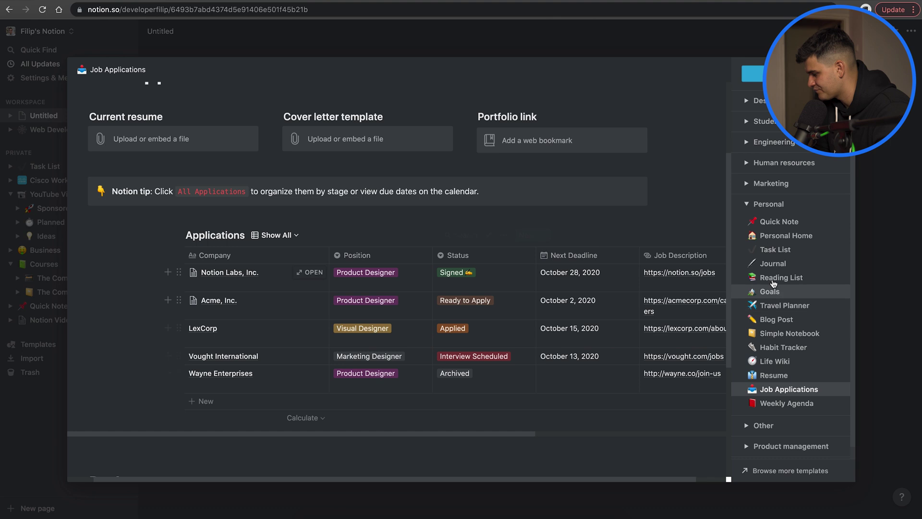
Preview the Reading List template and scroll down its Media table of articles, podcasts and films
click(776, 280)
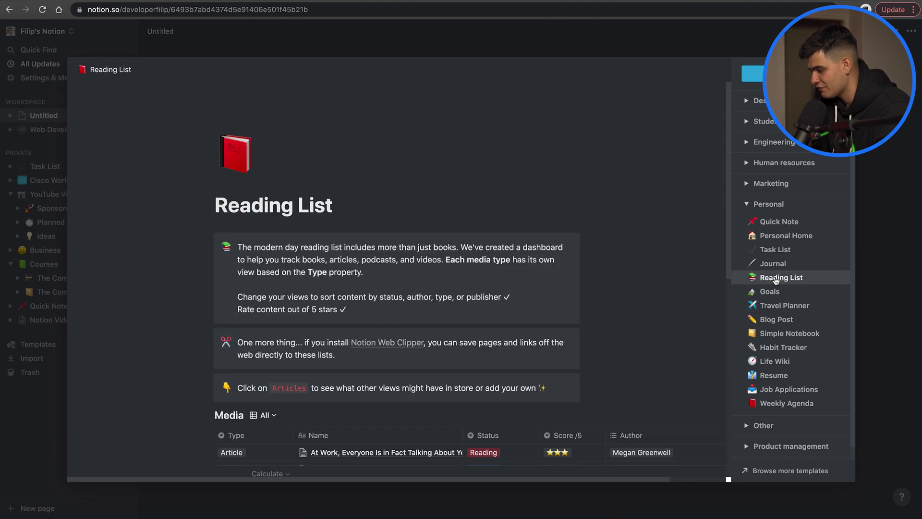
scroll(613, 278, down, 4)
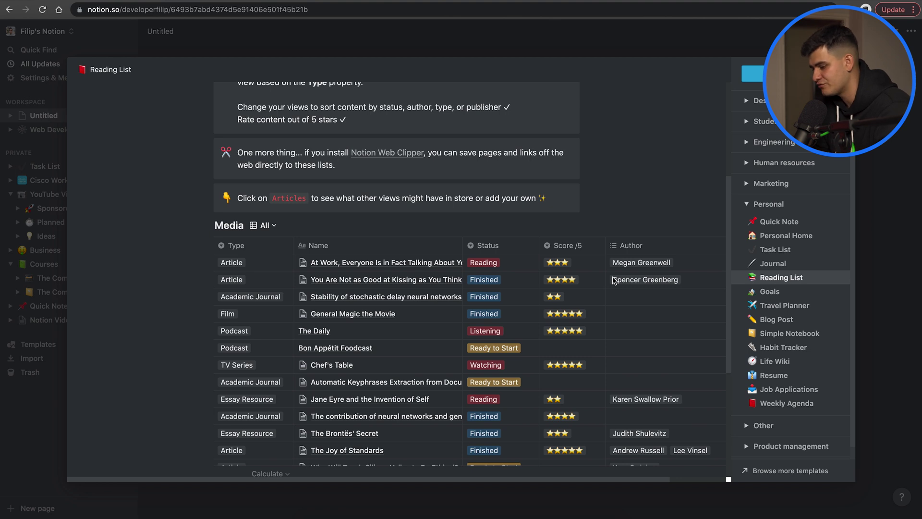
scroll(613, 280, down, 2)
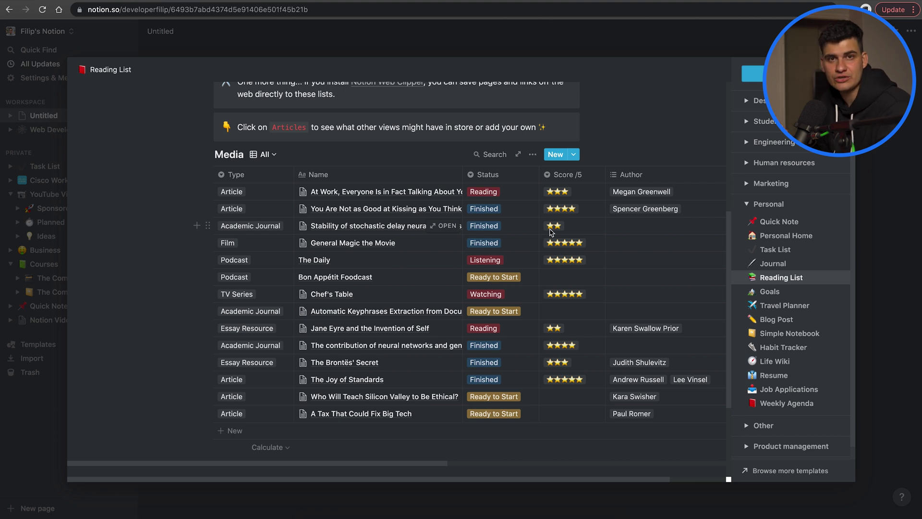
Preview Weekly Agenda and tick Tuesday's Board meeting decks, Prep PDF and Send email to-dos
click(790, 405)
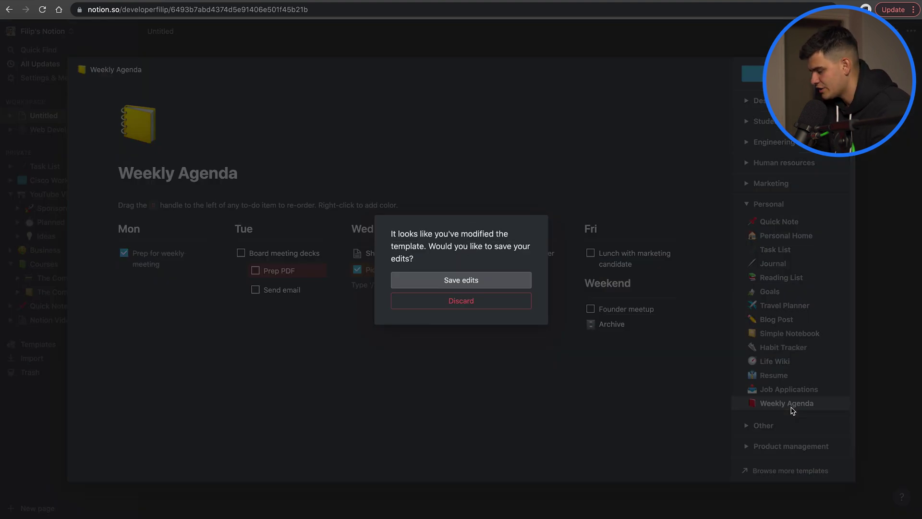
click(469, 309)
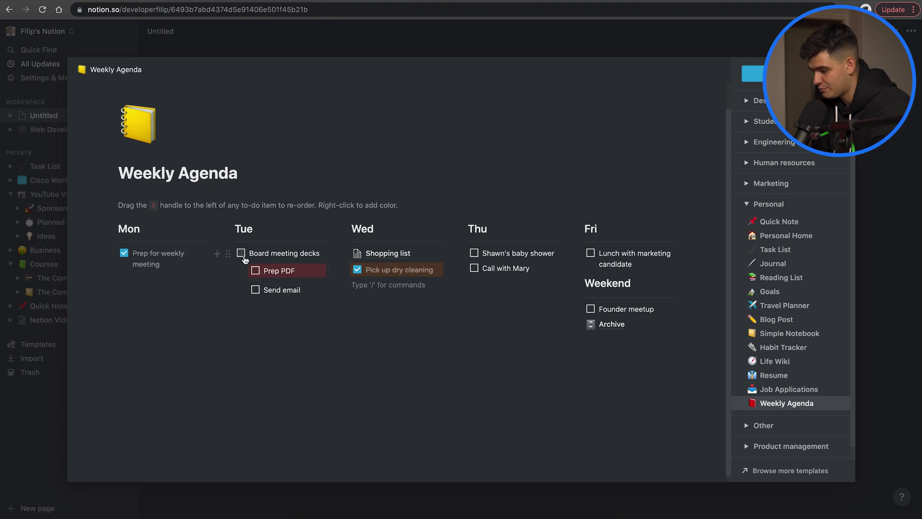
click(241, 254)
click(255, 270)
click(255, 289)
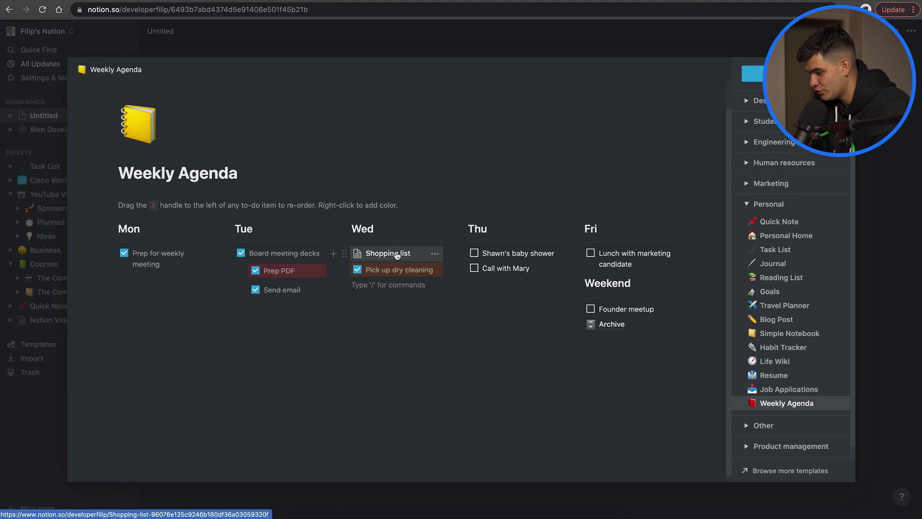
In the Shopping list page, check off Paper towels and Lamps for the office
click(395, 255)
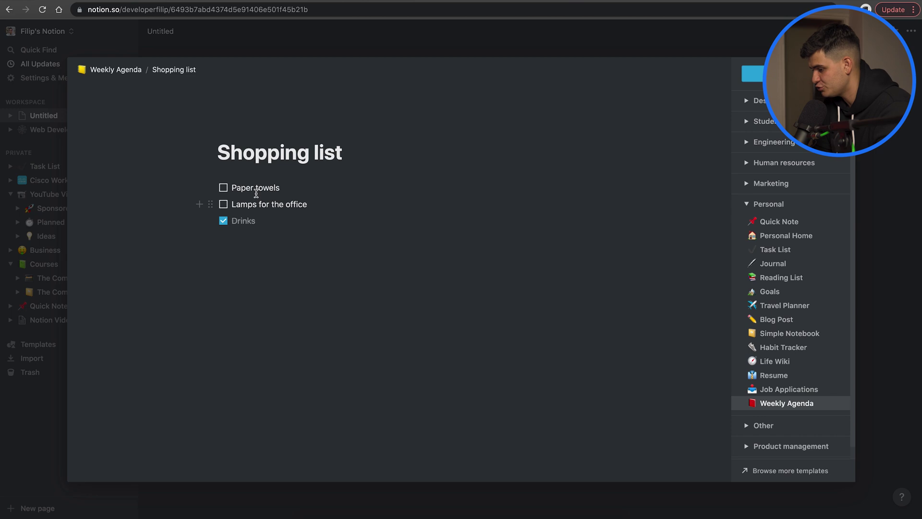
click(223, 187)
click(224, 204)
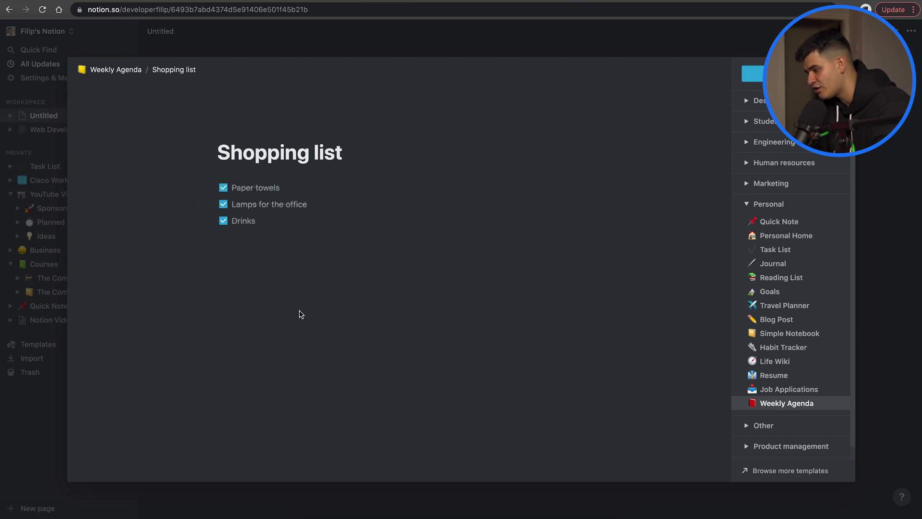